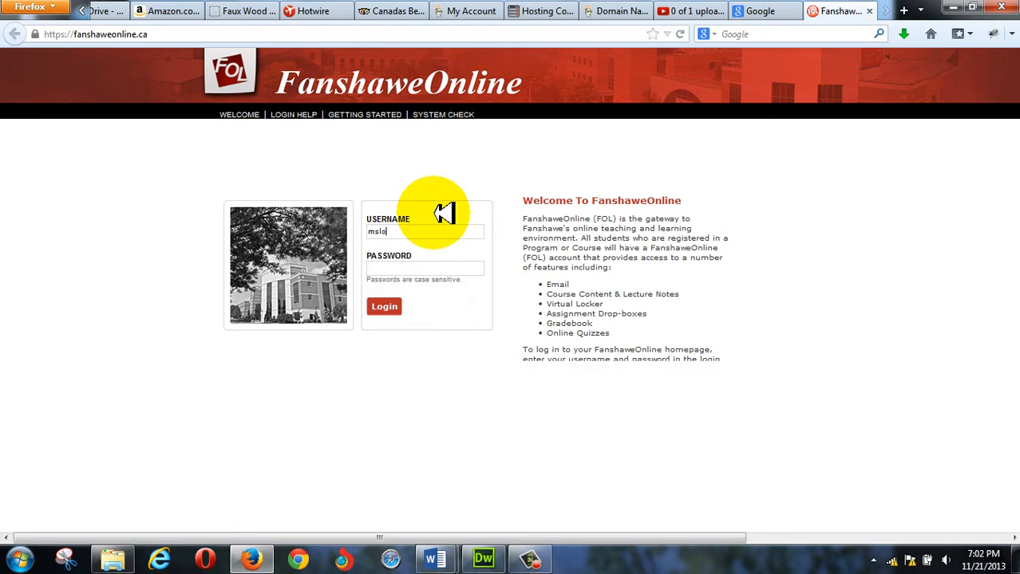
Enter the account password and log in to FanshaweOnline.
{"action": "key", "text": "Tab"}
{"action": "type", "text": "**********"}
{"action": "key", "text": "Return"}
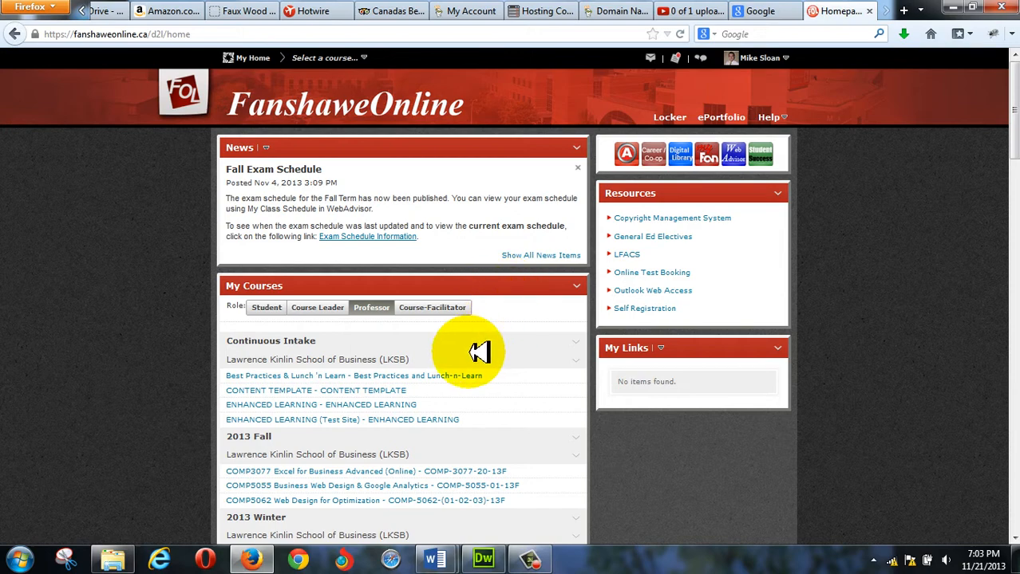
Open the COMP5062 Web Design for Optimization course and bring up the Final Project Details document from its content.
{"action": "scroll", "coordinate": [478, 349], "scroll_direction": "down", "scroll_amount": 3}
{"action": "left_click", "coordinate": [303, 366]}
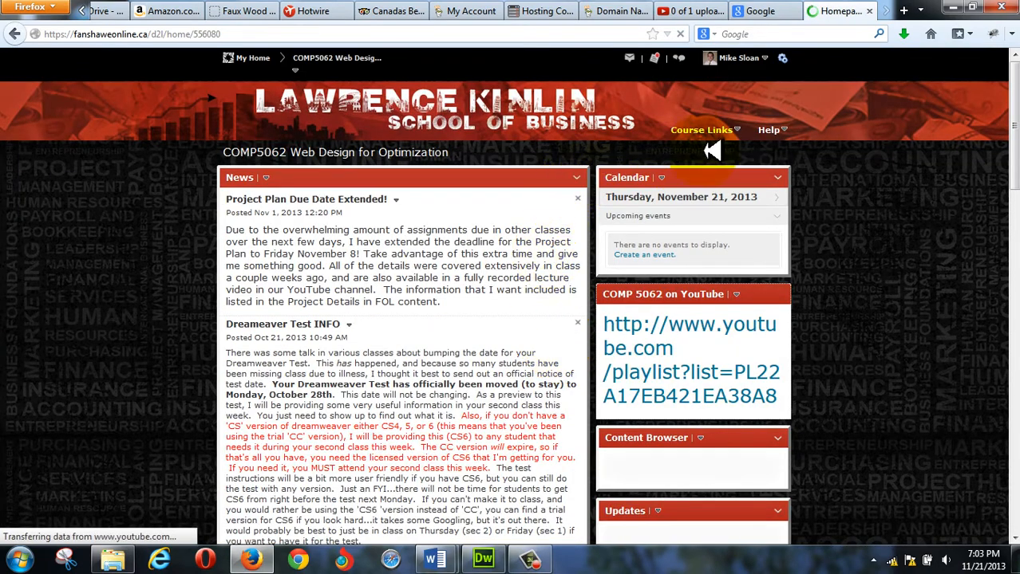
{"action": "left_click", "coordinate": [731, 131]}
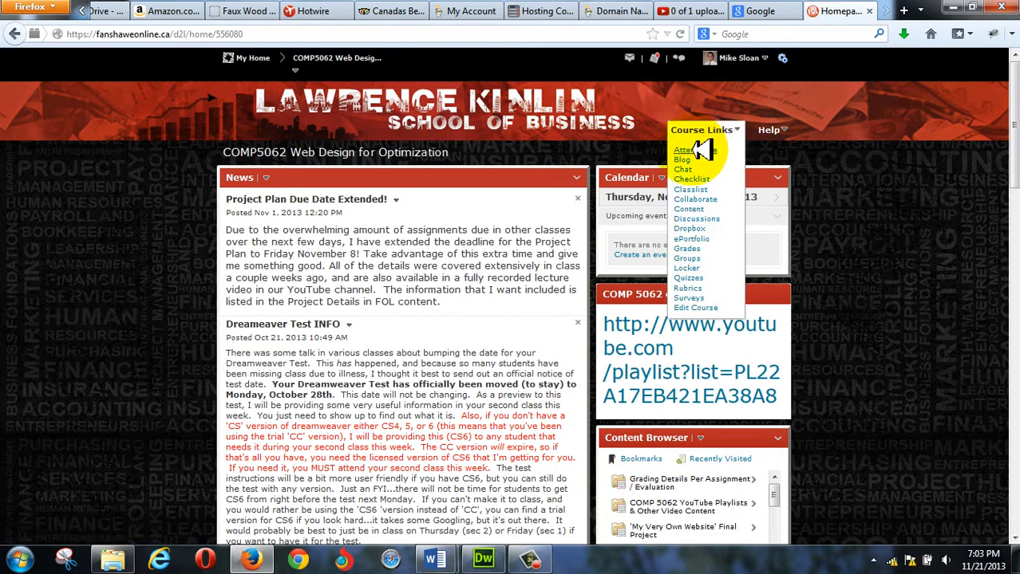
{"action": "left_click", "coordinate": [688, 209]}
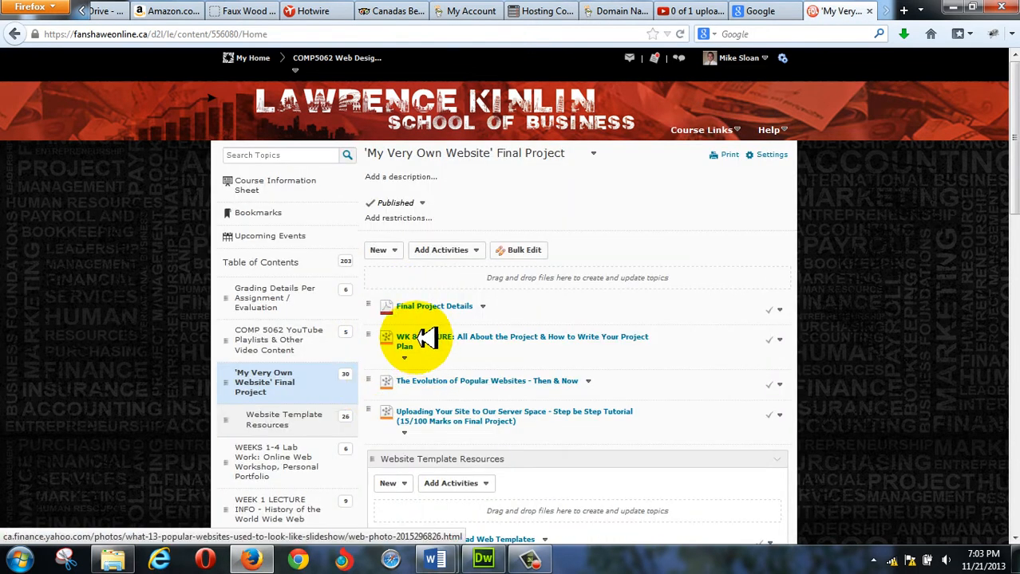
{"action": "left_click", "coordinate": [407, 307]}
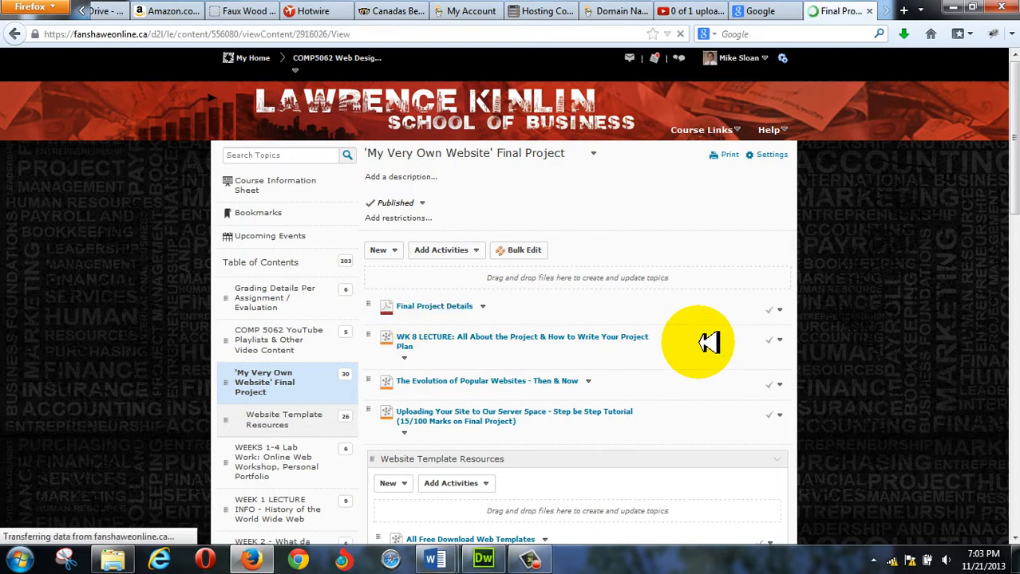
Read through the final project requirements and examine the grading rubric's categories and point breakdown at the document's end.
{"action": "scroll", "coordinate": [682, 333], "scroll_direction": "down", "scroll_amount": 3}
{"action": "scroll", "coordinate": [677, 330], "scroll_direction": "down", "scroll_amount": 10}
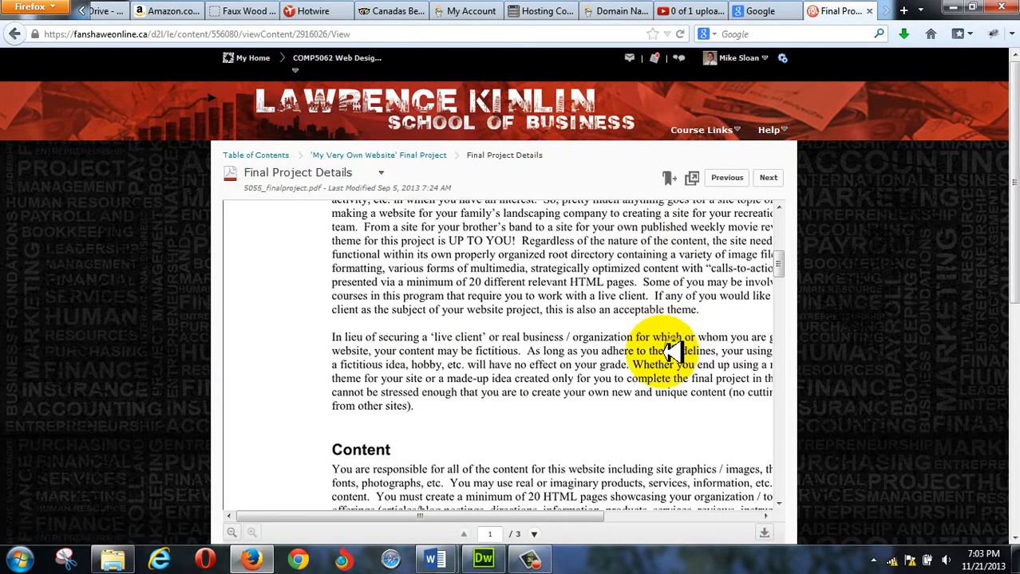
{"action": "scroll", "coordinate": [609, 361], "scroll_direction": "down", "scroll_amount": 10}
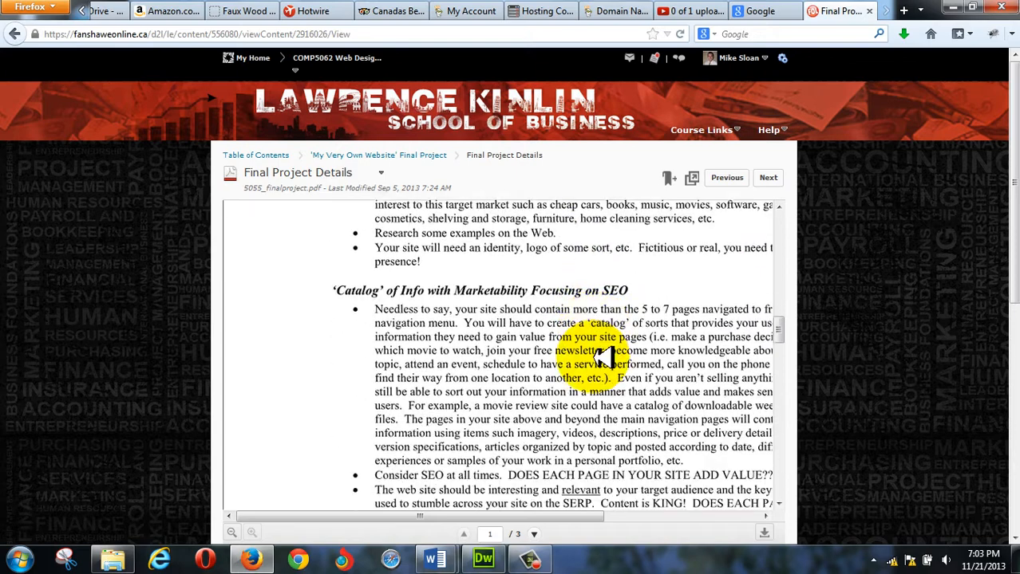
{"action": "scroll", "coordinate": [598, 352], "scroll_direction": "down", "scroll_amount": 8}
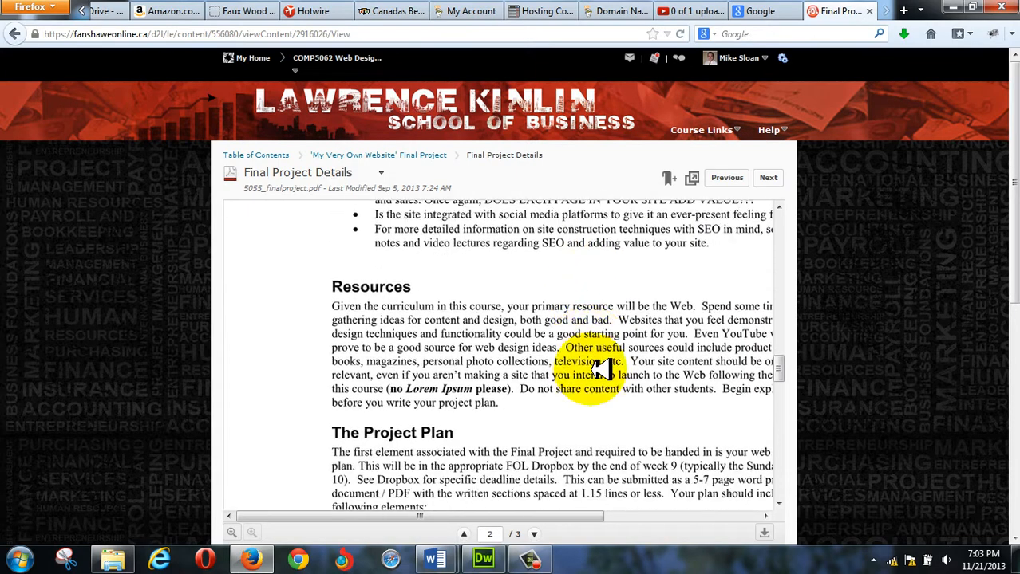
{"action": "scroll", "coordinate": [573, 364], "scroll_direction": "down", "scroll_amount": 4}
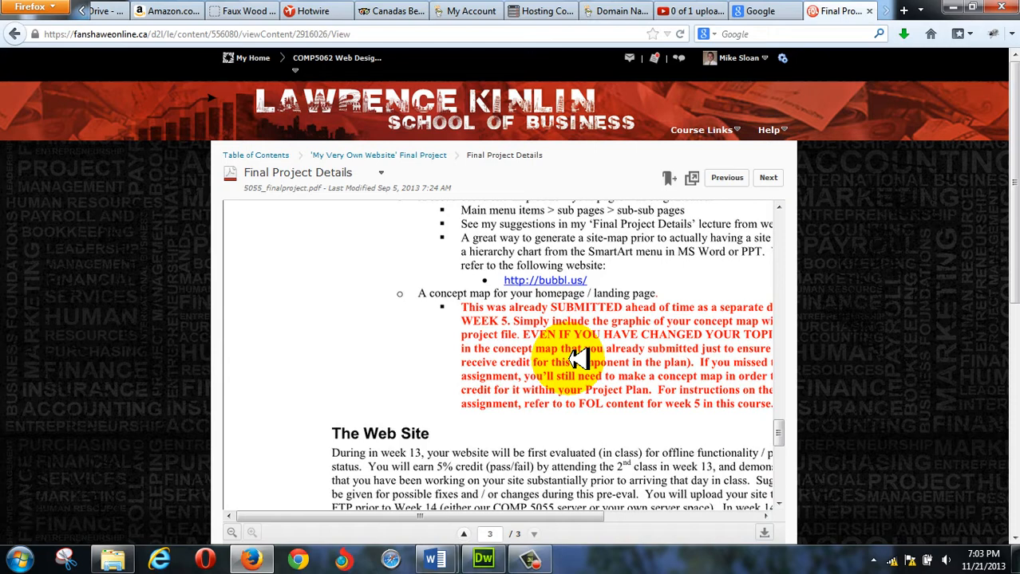
{"action": "scroll", "coordinate": [597, 411], "scroll_direction": "down", "scroll_amount": 10}
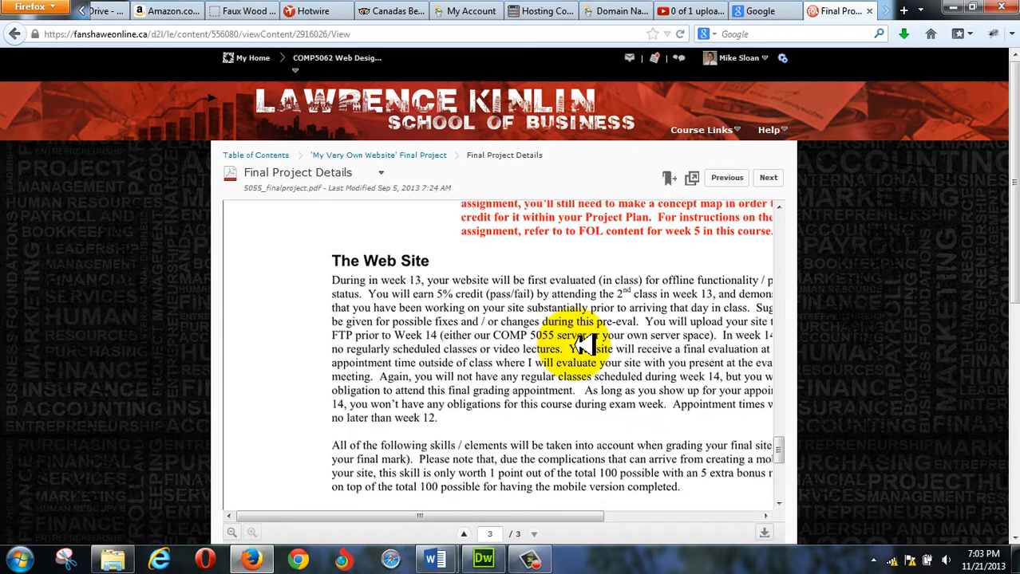
{"action": "scroll", "coordinate": [585, 342], "scroll_direction": "down", "scroll_amount": 1}
{"action": "key", "text": "ctrl+plus"}
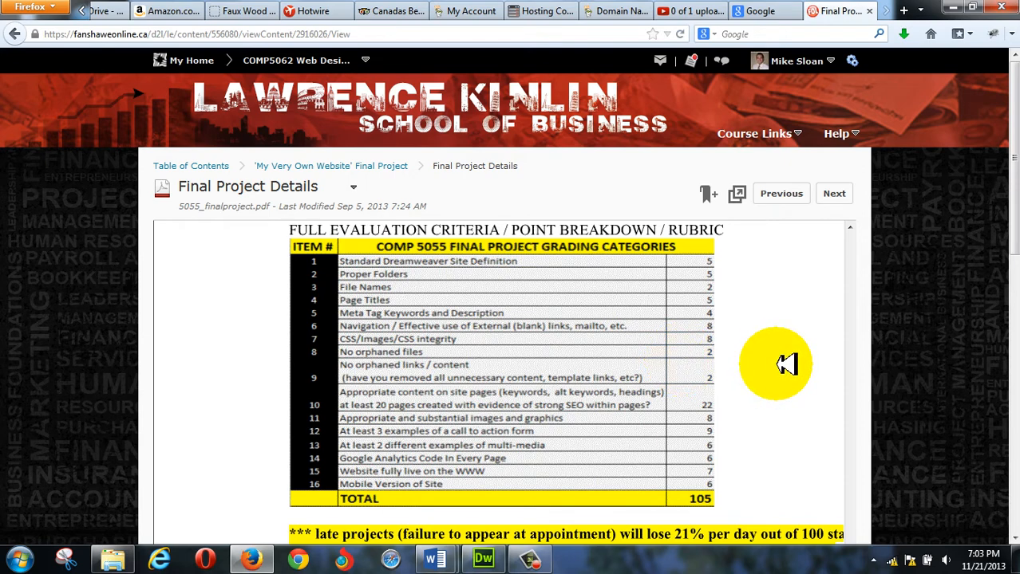
{"action": "scroll", "coordinate": [783, 366], "scroll_direction": "down", "scroll_amount": 1}
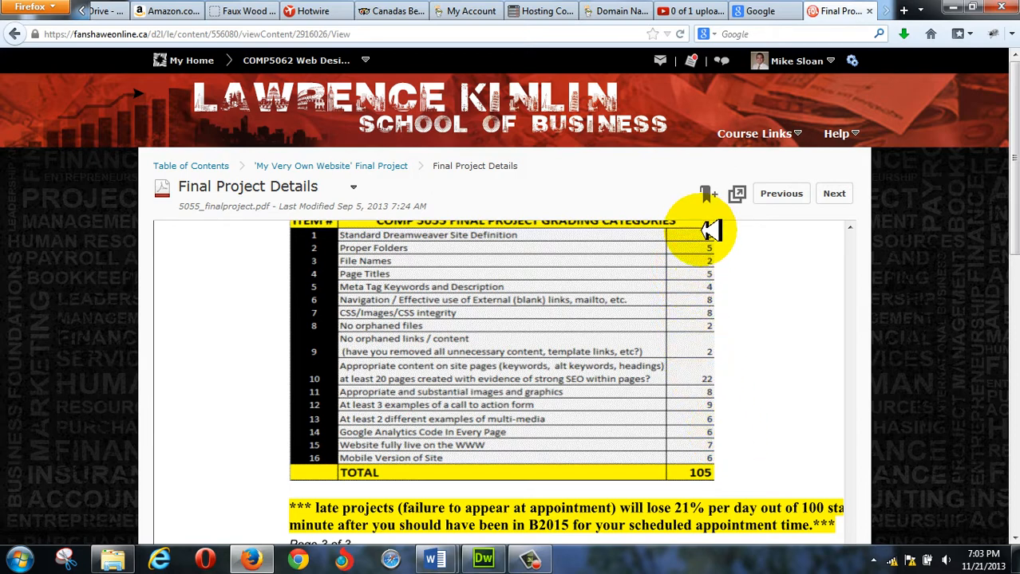
{"action": "scroll", "coordinate": [711, 230], "scroll_direction": "up", "scroll_amount": 1}
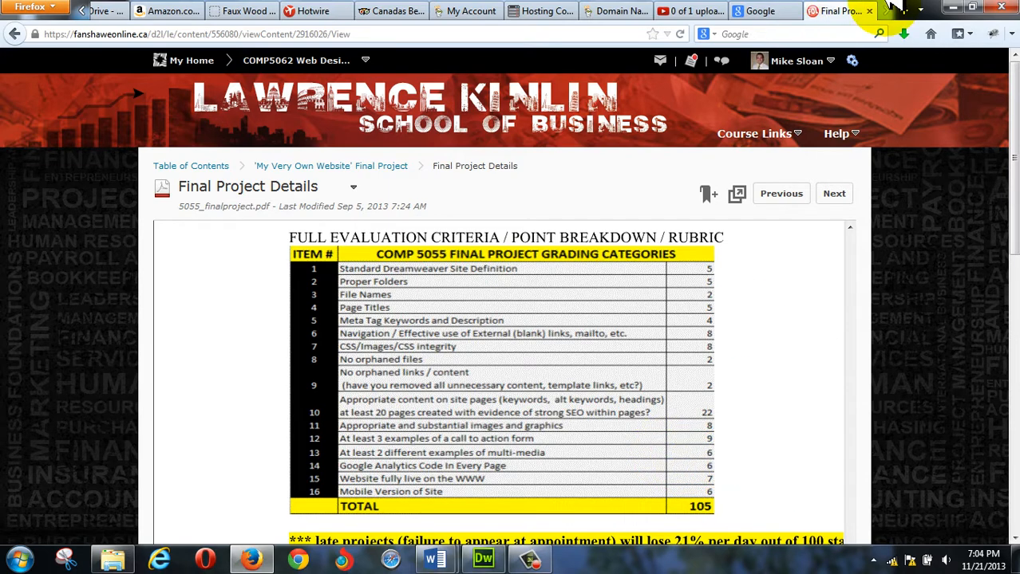
Switch to the open Google page, view its Gmail page and return to the Google home page.
{"action": "left_click", "coordinate": [770, 10]}
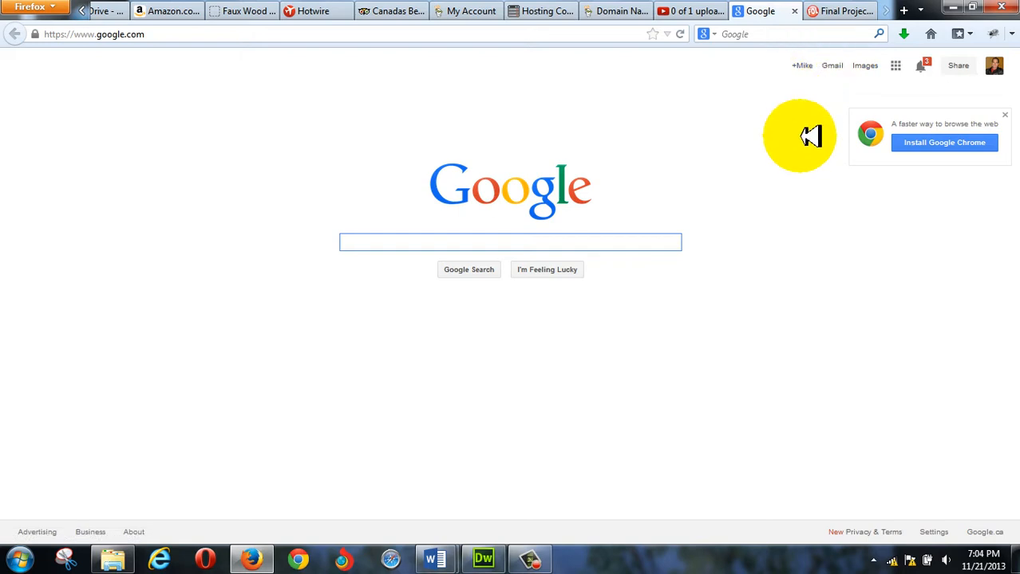
{"action": "left_click", "coordinate": [834, 66]}
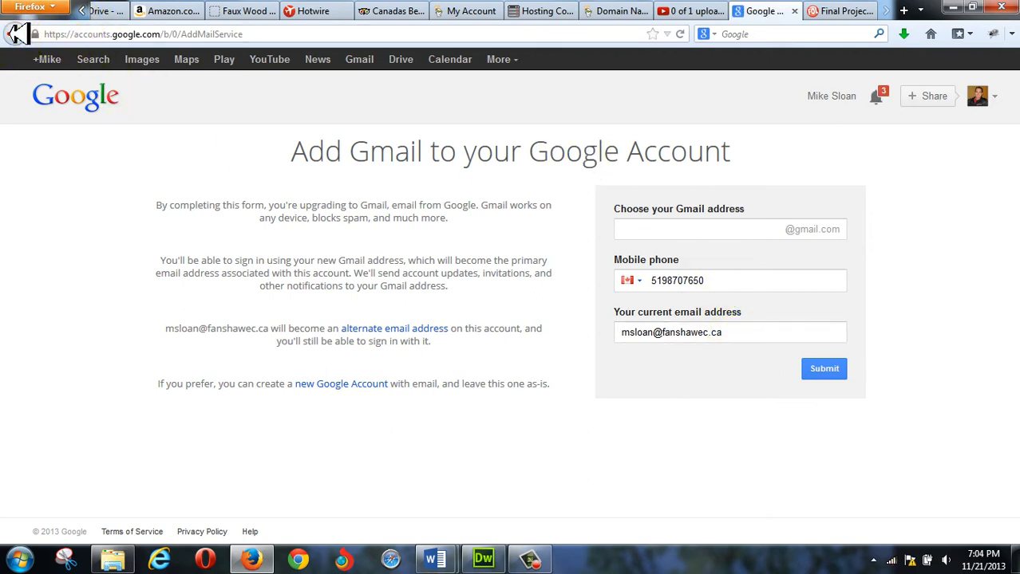
{"action": "left_click", "coordinate": [18, 32]}
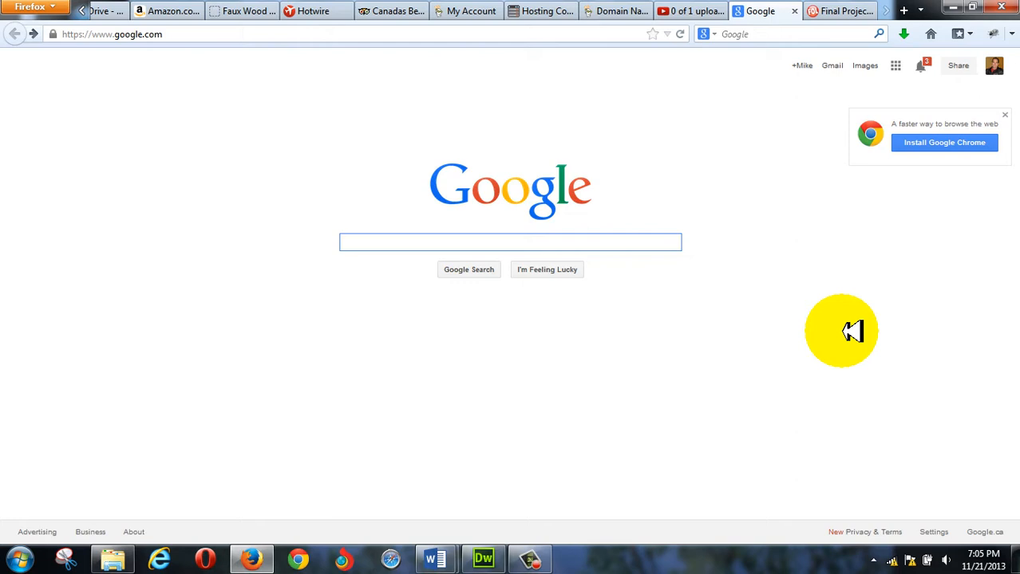
Go to google.ca and search for Google Analytics.
{"action": "left_click", "coordinate": [248, 33]}
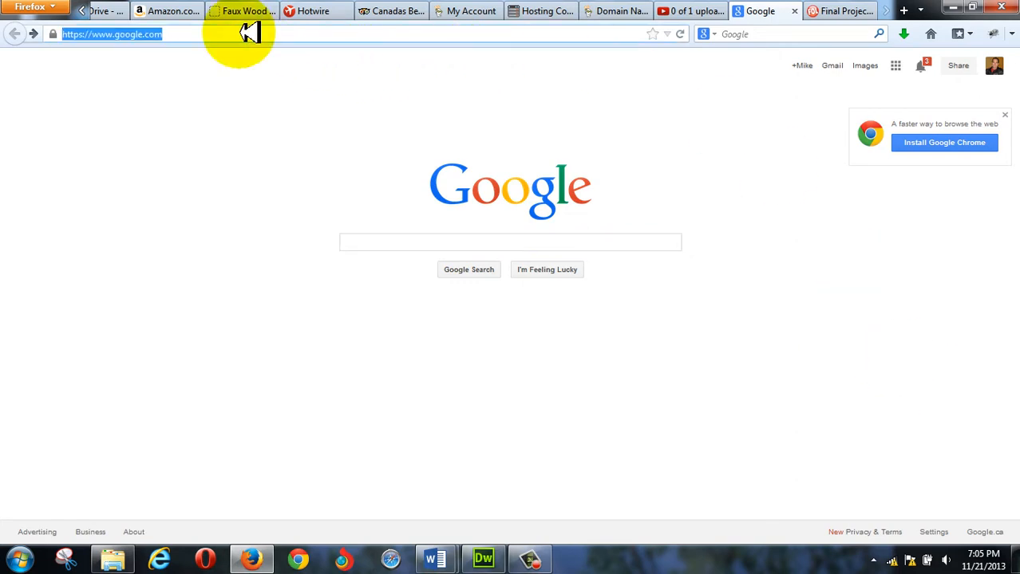
{"action": "type", "text": "google.ca/"}
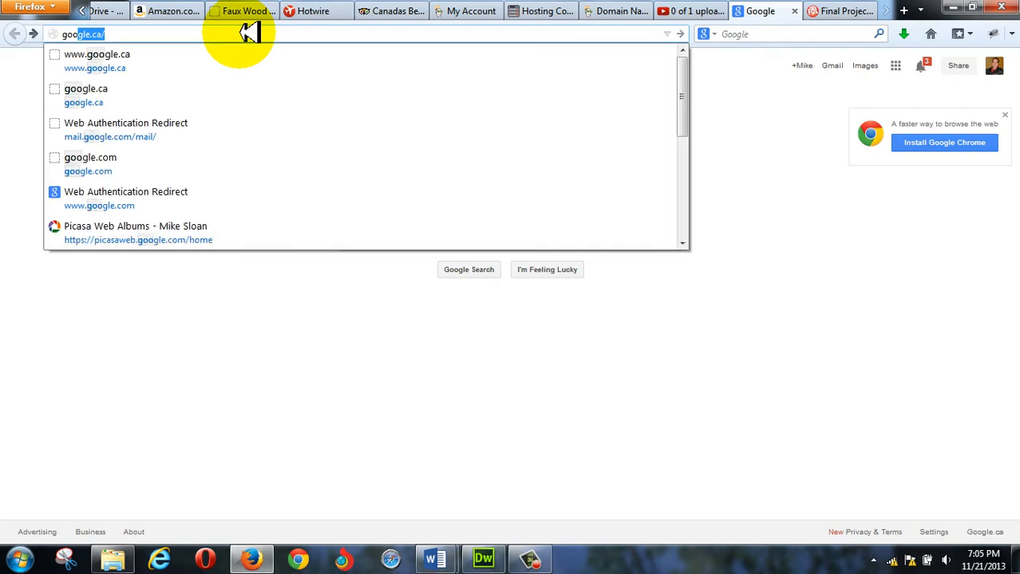
{"action": "key", "text": "Return"}
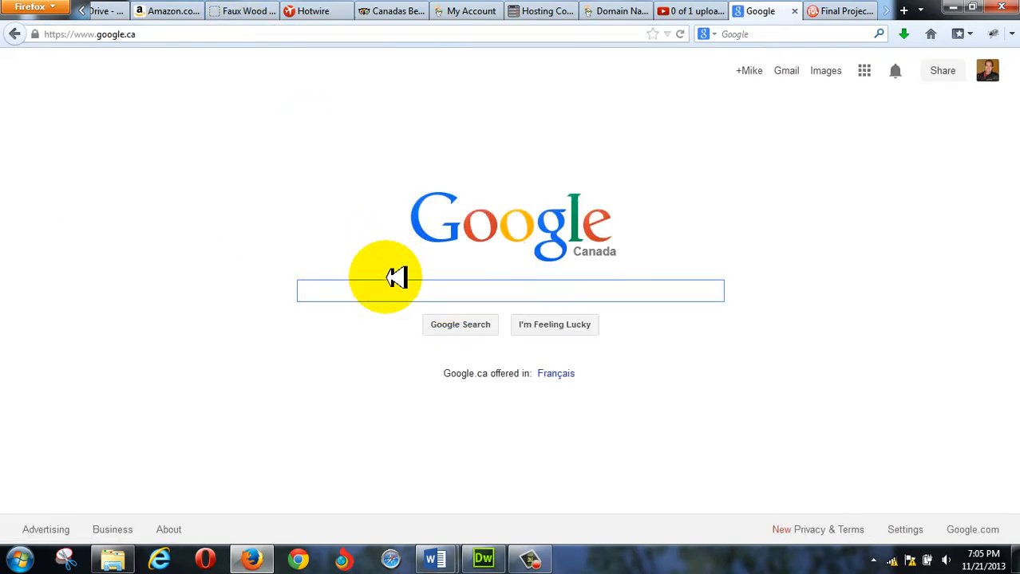
{"action": "type", "text": "Google Ana"}
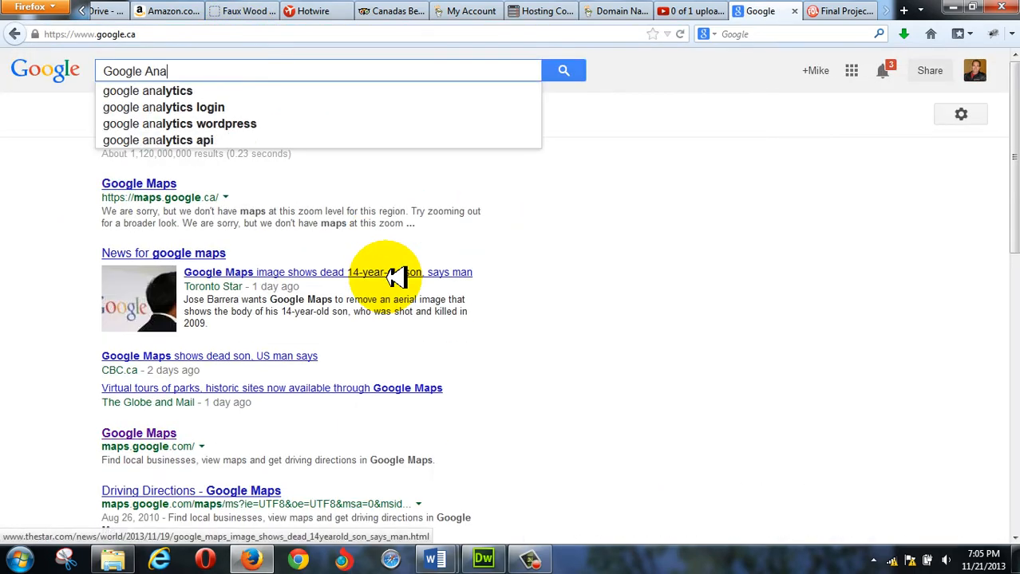
{"action": "type", "text": "lytics"}
{"action": "key", "text": "Return"}
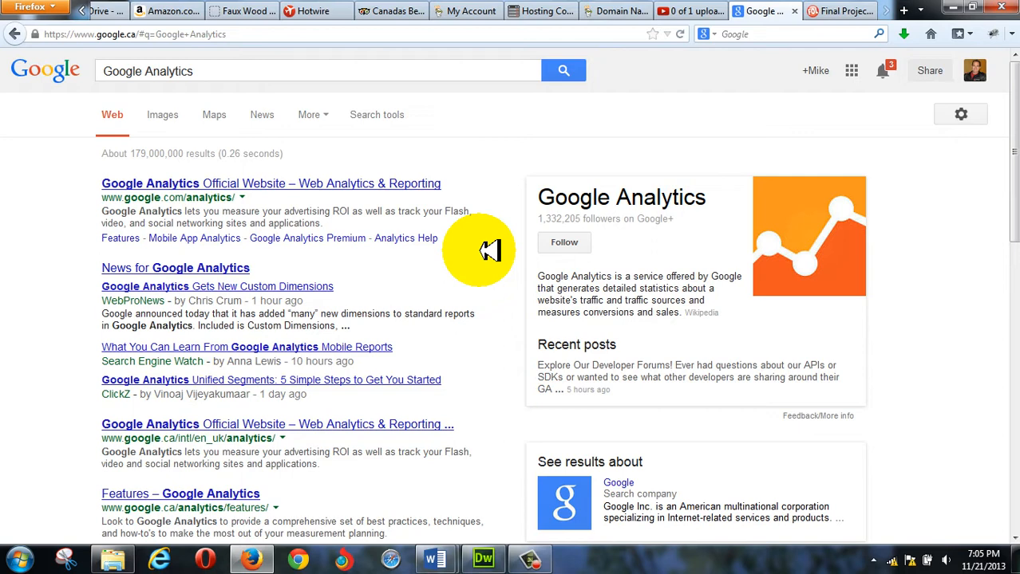
Access Google Analytics through its official website and view the list of all accounts.
{"action": "left_click", "coordinate": [301, 180]}
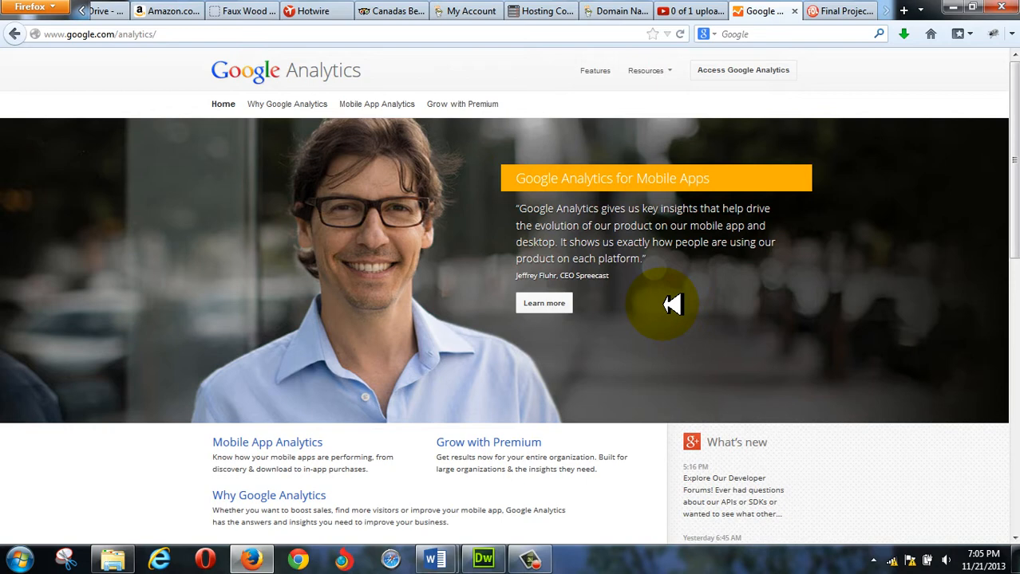
{"action": "left_click", "coordinate": [717, 69]}
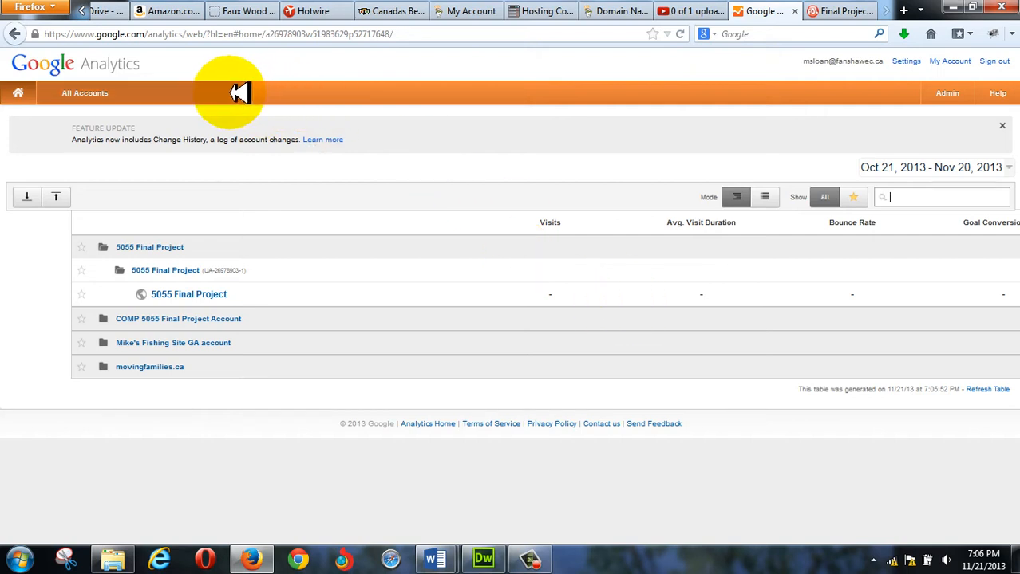
{"action": "left_click", "coordinate": [240, 92]}
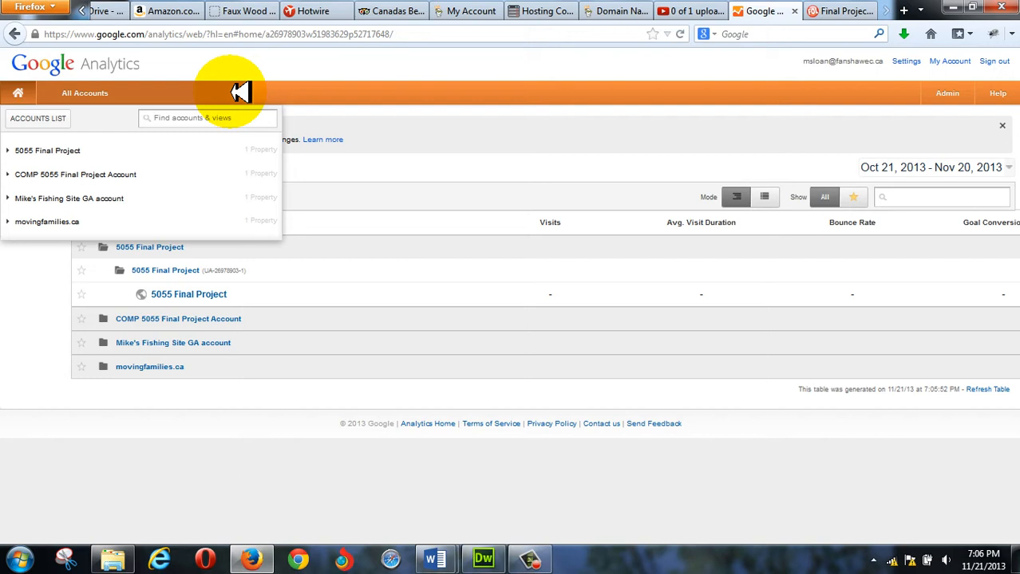
{"action": "left_click", "coordinate": [309, 90]}
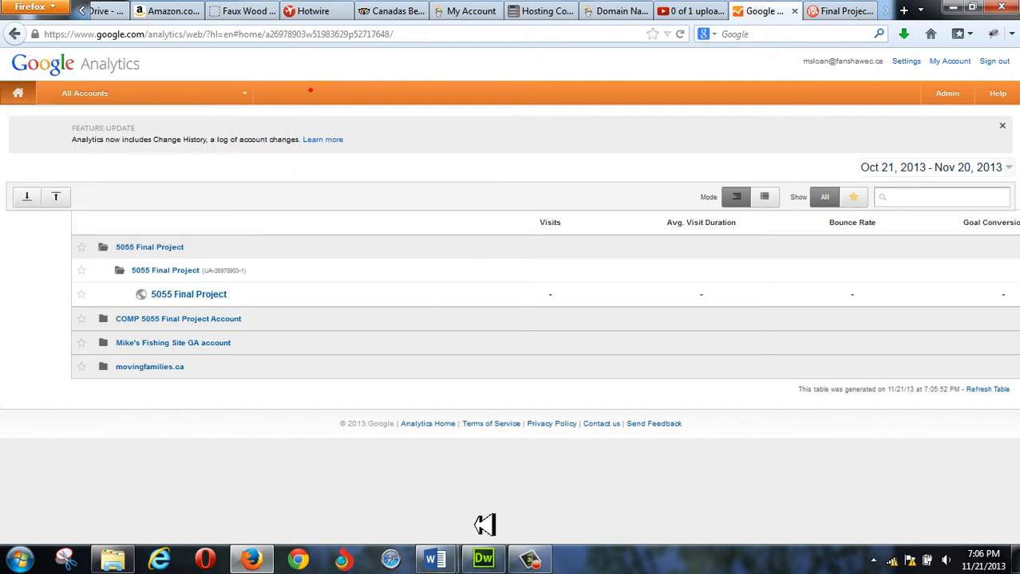
{"action": "left_click", "coordinate": [559, 558]}
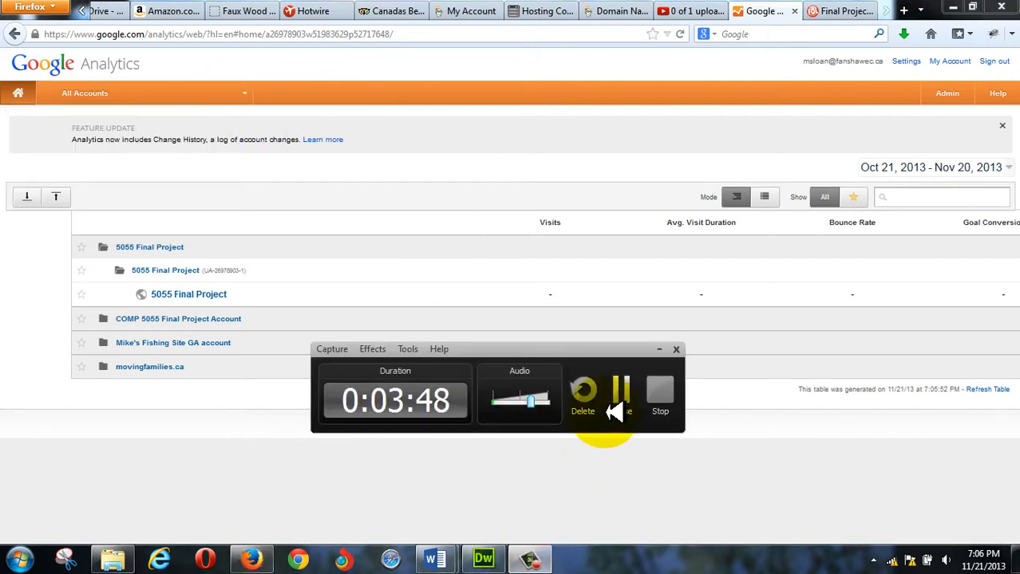
{"action": "left_click", "coordinate": [621, 392]}
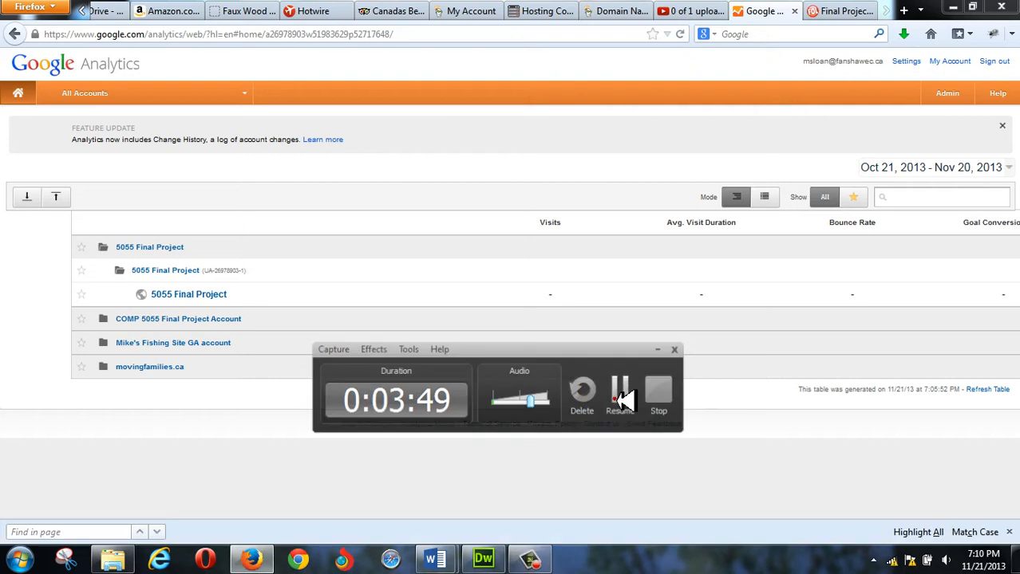
{"action": "left_click", "coordinate": [620, 399]}
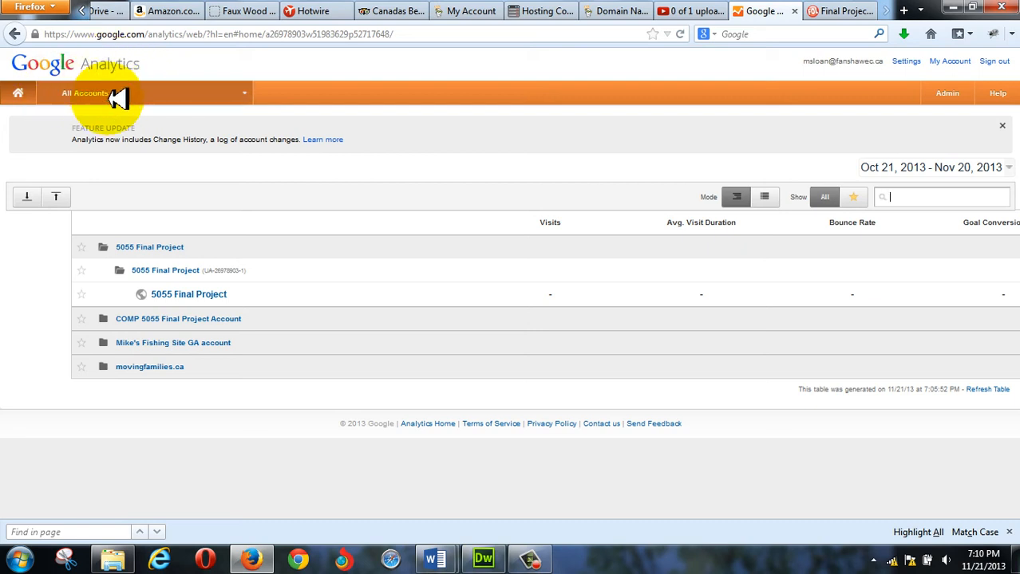
Collapse and expand the 5055 Final Project account to inspect its property and view, leaving it collapsed.
{"action": "left_click", "coordinate": [147, 247]}
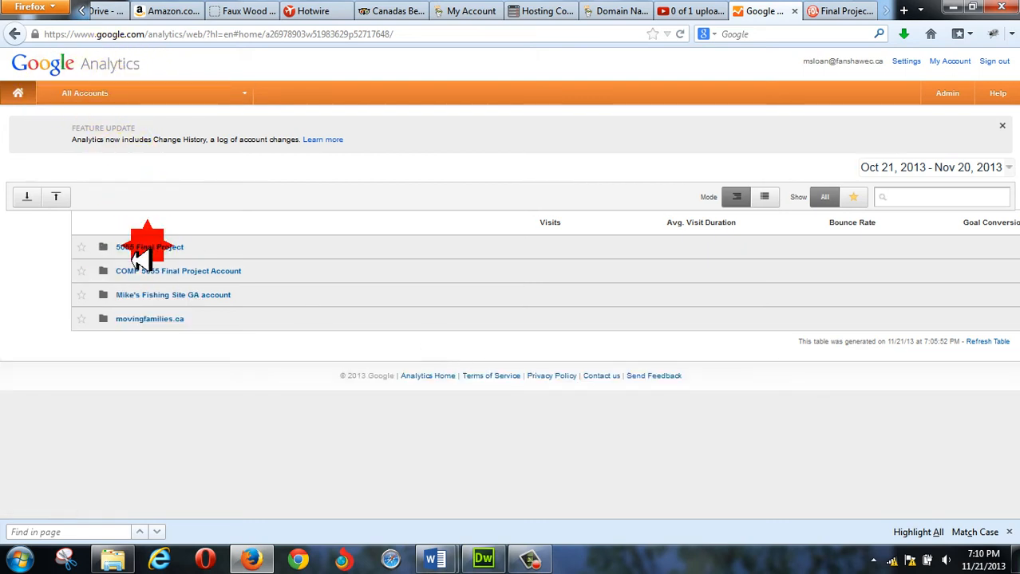
{"action": "left_click", "coordinate": [132, 249]}
{"action": "left_click", "coordinate": [136, 248]}
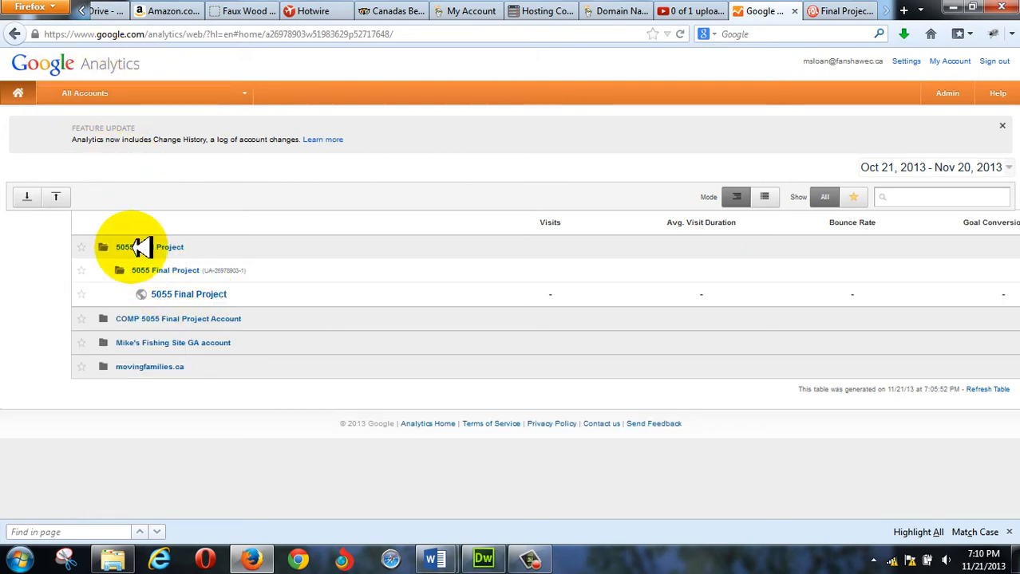
{"action": "left_click", "coordinate": [130, 249]}
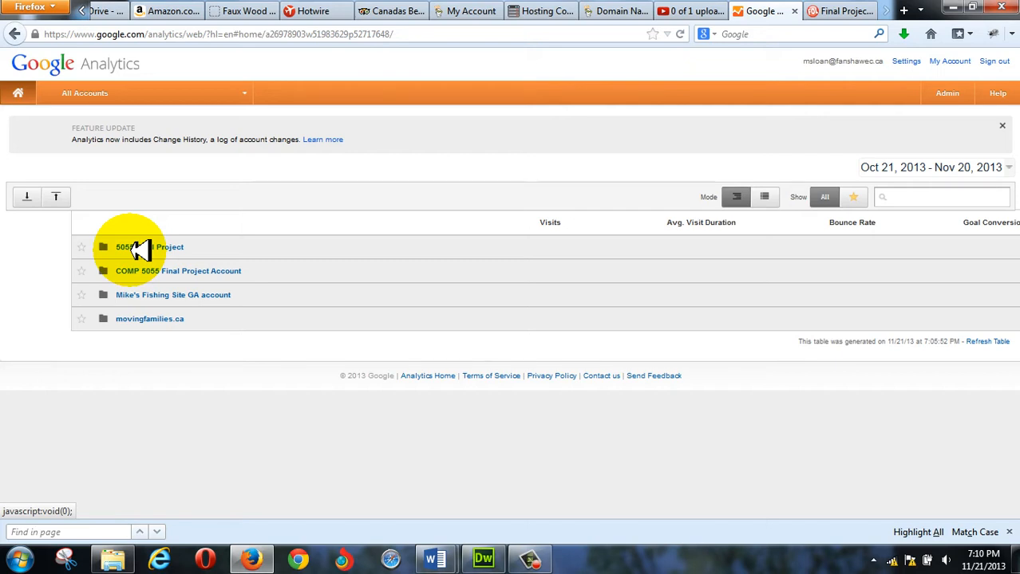
Open the administration area for 5055 Final Project, check the account choices and review its Account Settings.
{"action": "left_click", "coordinate": [957, 94]}
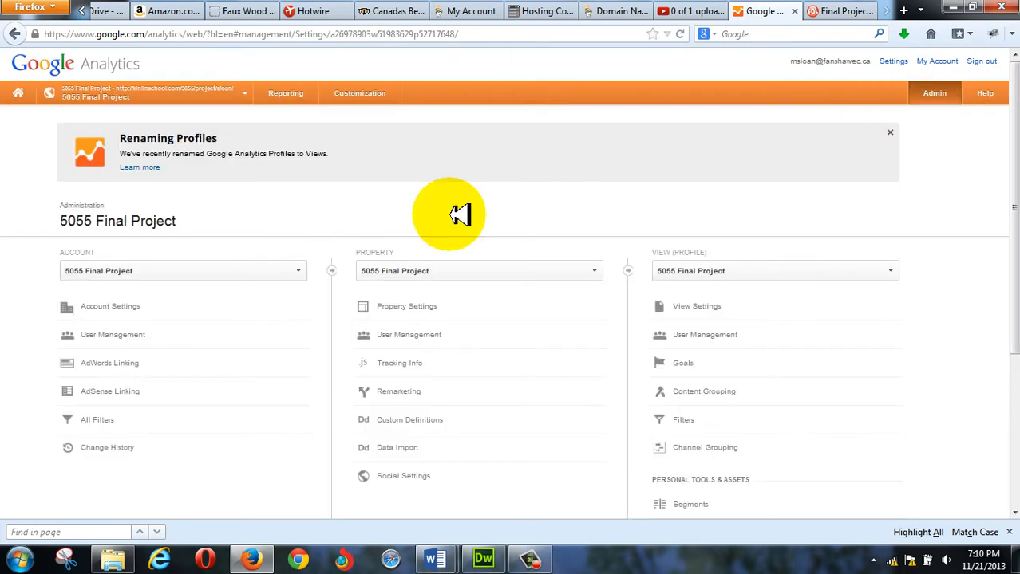
{"action": "left_click", "coordinate": [272, 271]}
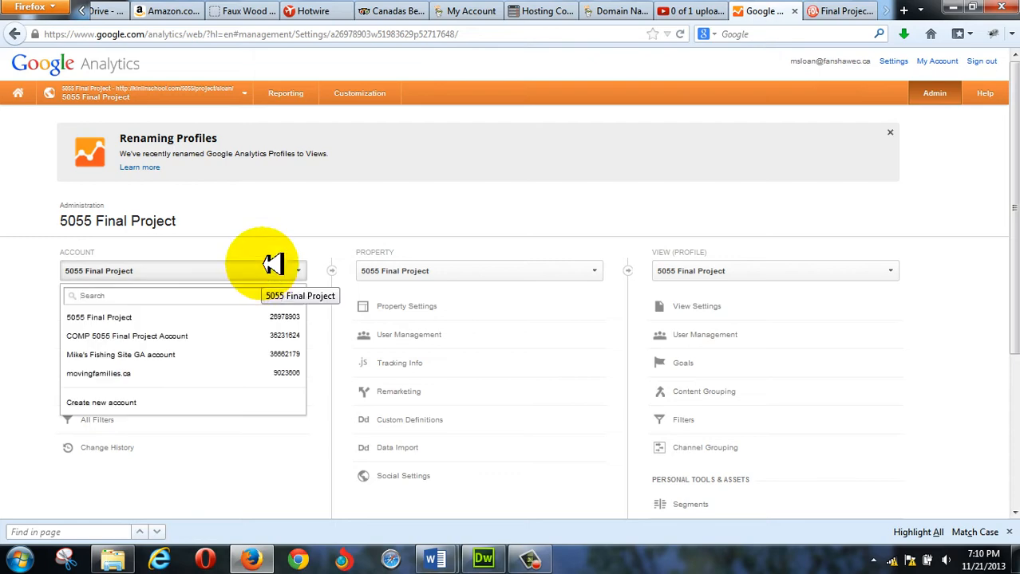
{"action": "left_click", "coordinate": [264, 218]}
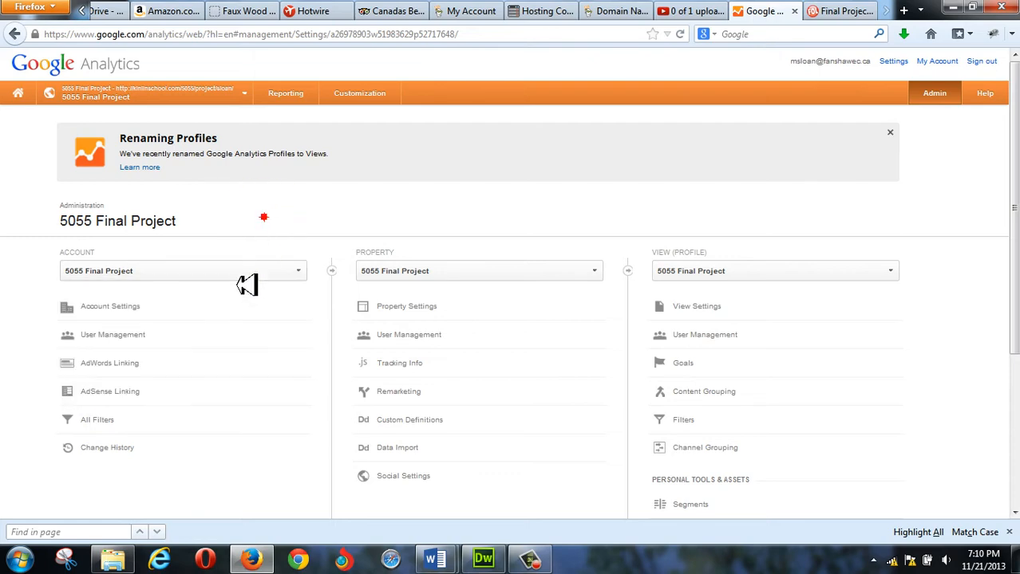
{"action": "left_click", "coordinate": [96, 307]}
{"action": "scroll", "coordinate": [517, 367], "scroll_direction": "down", "scroll_amount": 2}
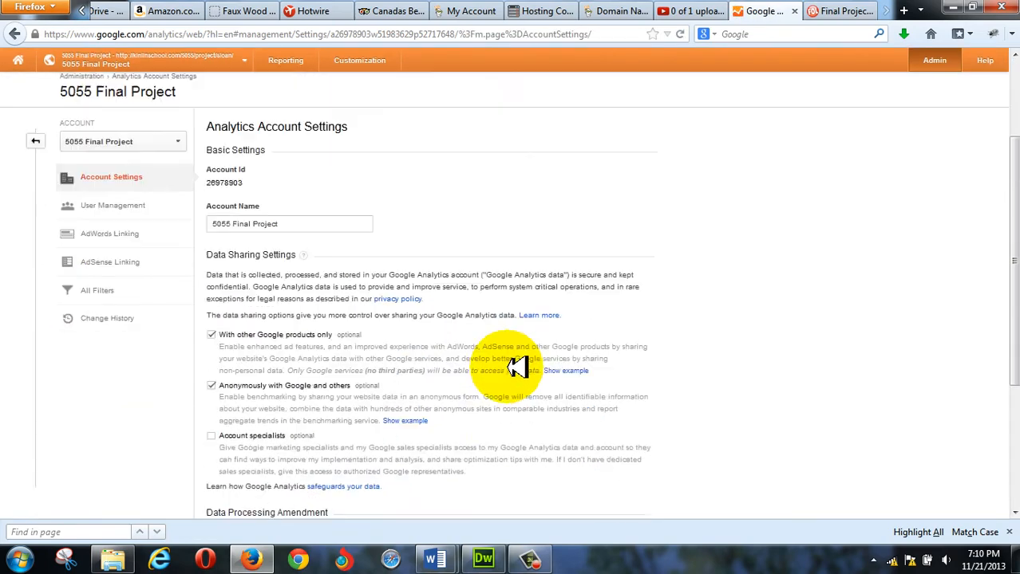
Delete the 5055 Final Project account from its account settings and confirm the deletion.
{"action": "scroll", "coordinate": [518, 371], "scroll_direction": "down", "scroll_amount": 3}
{"action": "left_click", "coordinate": [616, 442]}
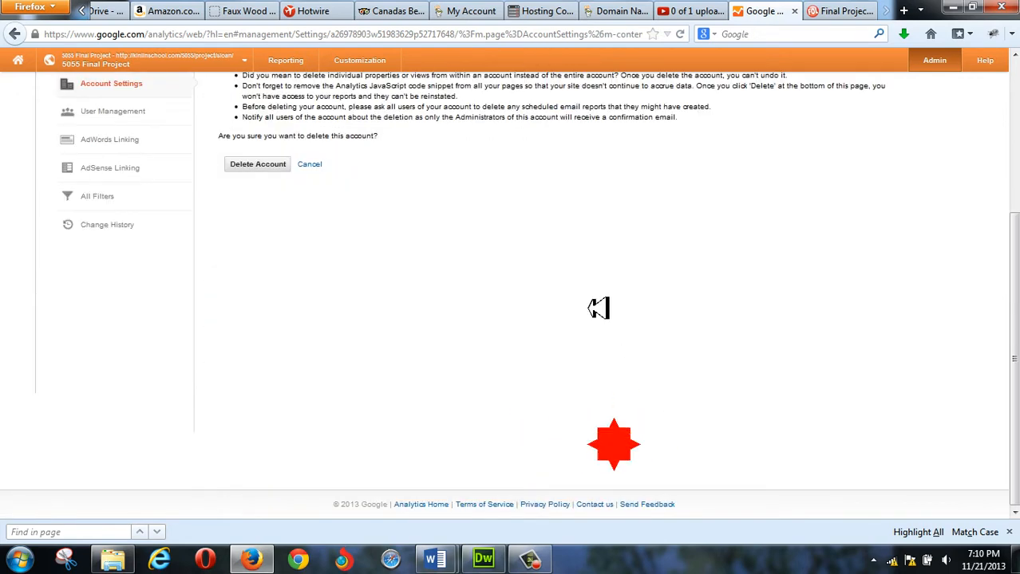
{"action": "left_click", "coordinate": [264, 164]}
{"action": "left_click", "coordinate": [586, 373]}
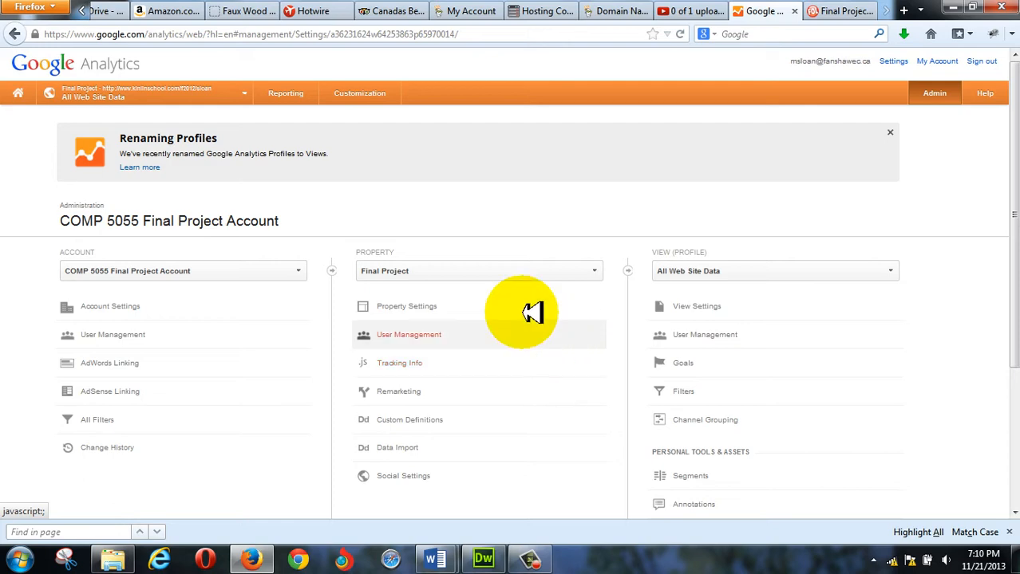
Open the account settings of COMP 5055 Final Project Account and delete that account.
{"action": "left_click", "coordinate": [130, 310]}
{"action": "scroll", "coordinate": [651, 379], "scroll_direction": "down", "scroll_amount": 10}
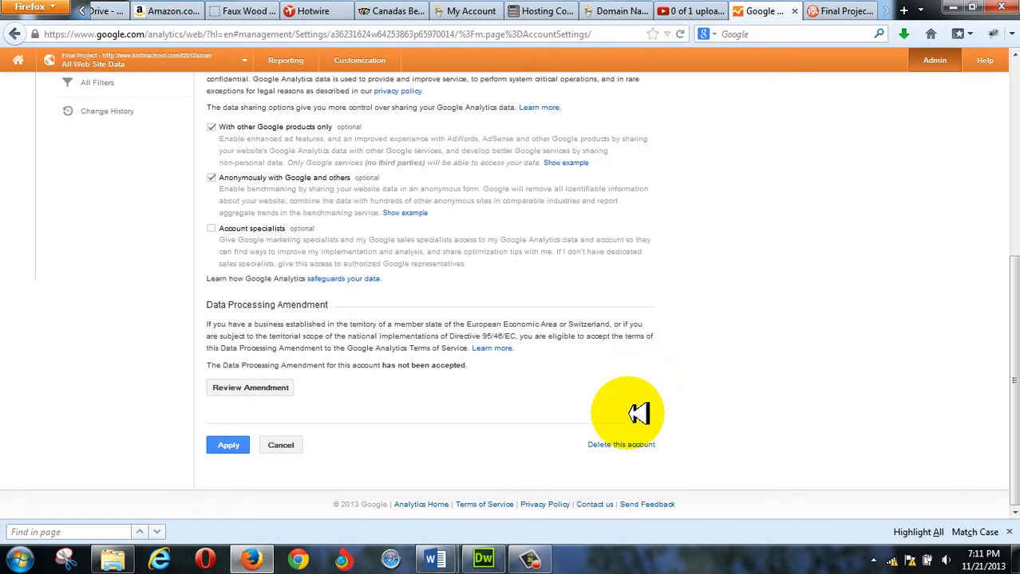
{"action": "left_click", "coordinate": [619, 444]}
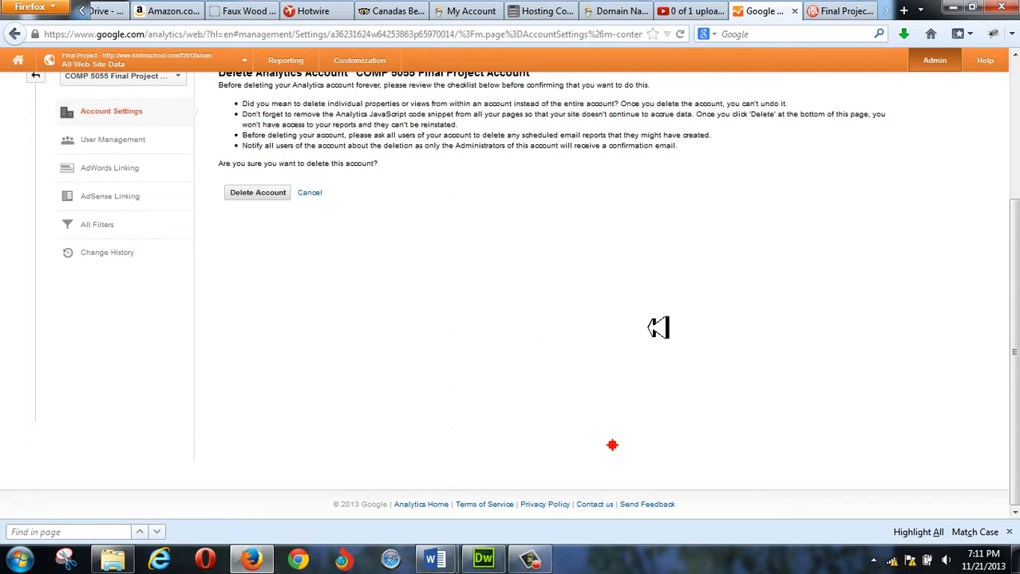
{"action": "left_click", "coordinate": [248, 192]}
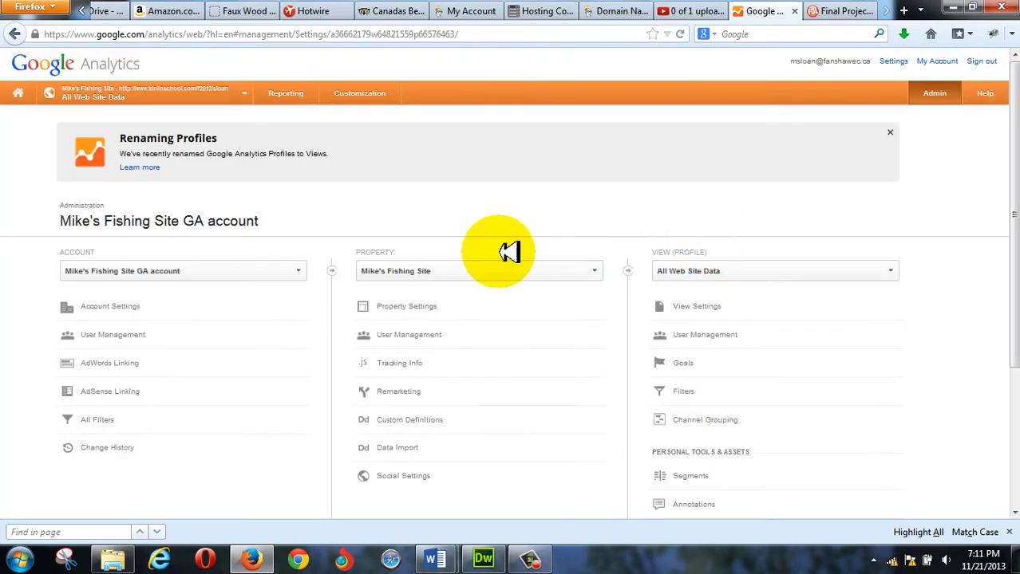
Select the Fishing Site GA account, open its account settings and delete it.
{"action": "left_click", "coordinate": [217, 269]}
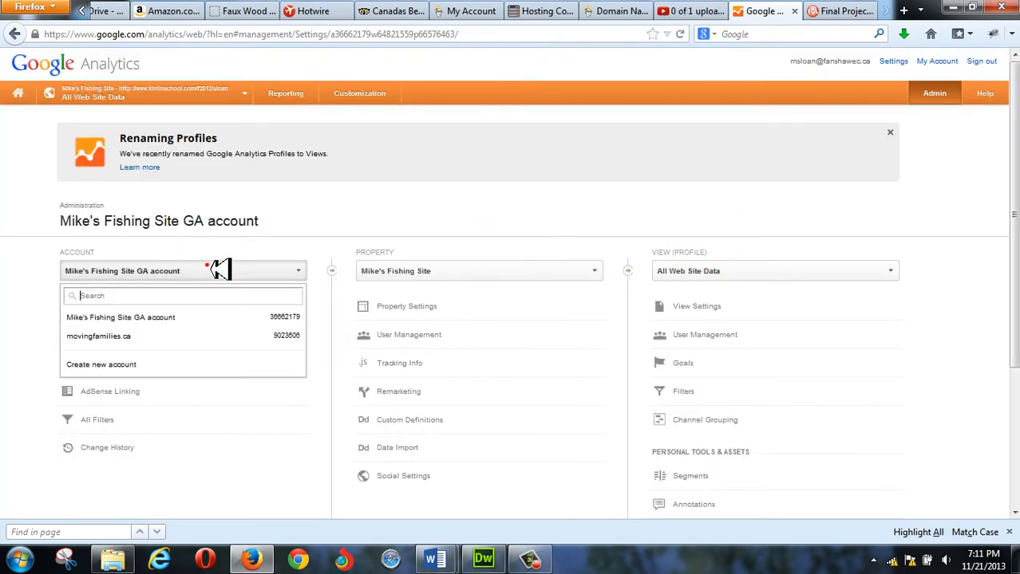
{"action": "left_click", "coordinate": [196, 319]}
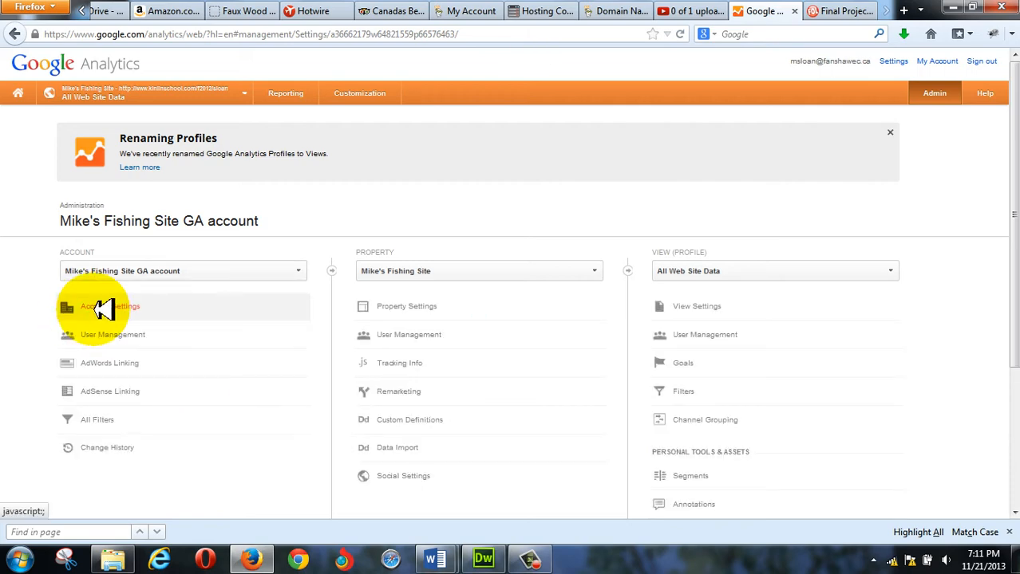
{"action": "left_click", "coordinate": [102, 309]}
{"action": "scroll", "coordinate": [619, 311], "scroll_direction": "down", "scroll_amount": 5}
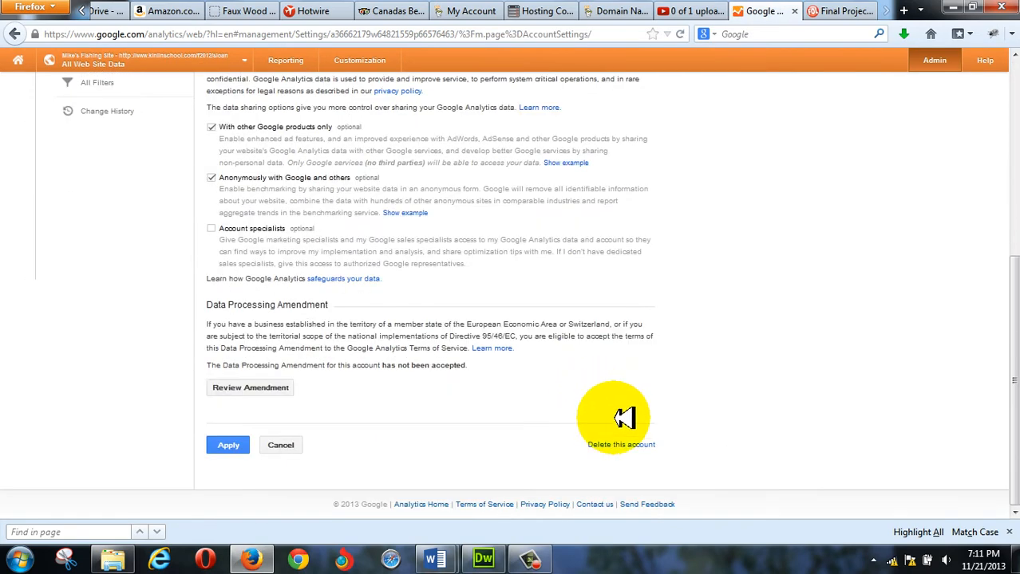
{"action": "left_click", "coordinate": [620, 443]}
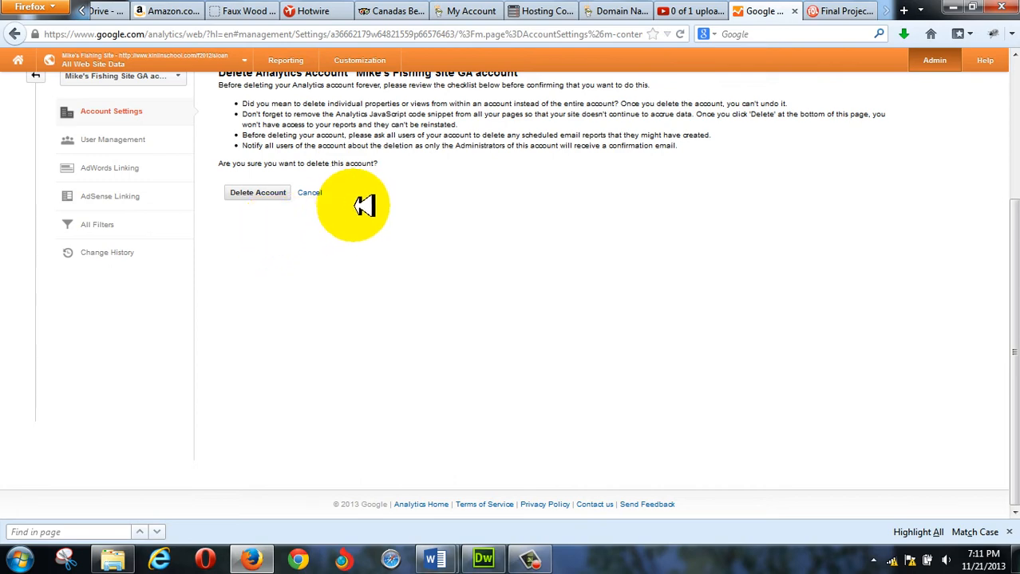
{"action": "scroll", "coordinate": [351, 216], "scroll_direction": "up", "scroll_amount": 5}
{"action": "left_click", "coordinate": [257, 388]}
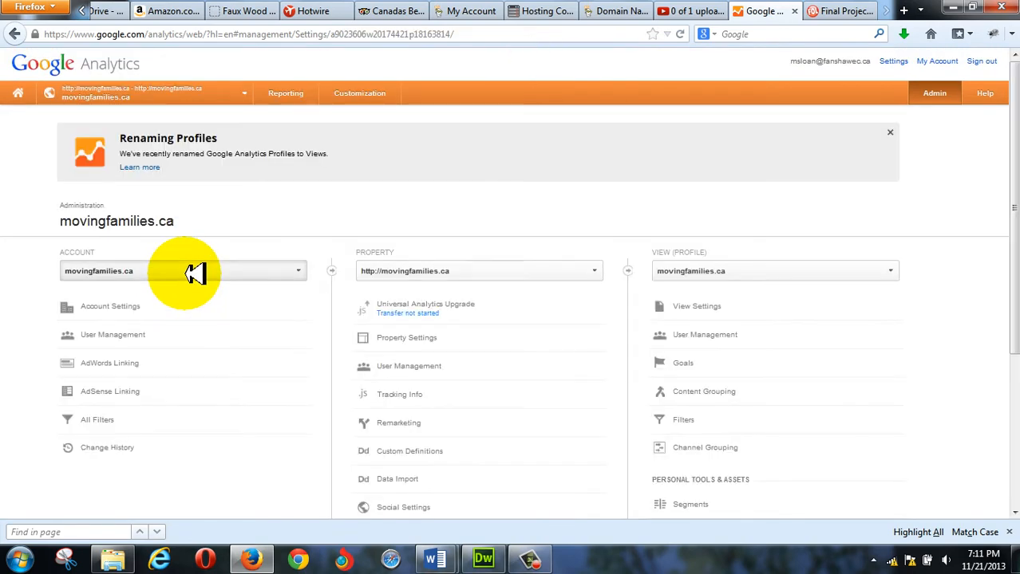
Select the movingfamilies.ca account, open its account settings and delete it.
{"action": "left_click", "coordinate": [190, 272]}
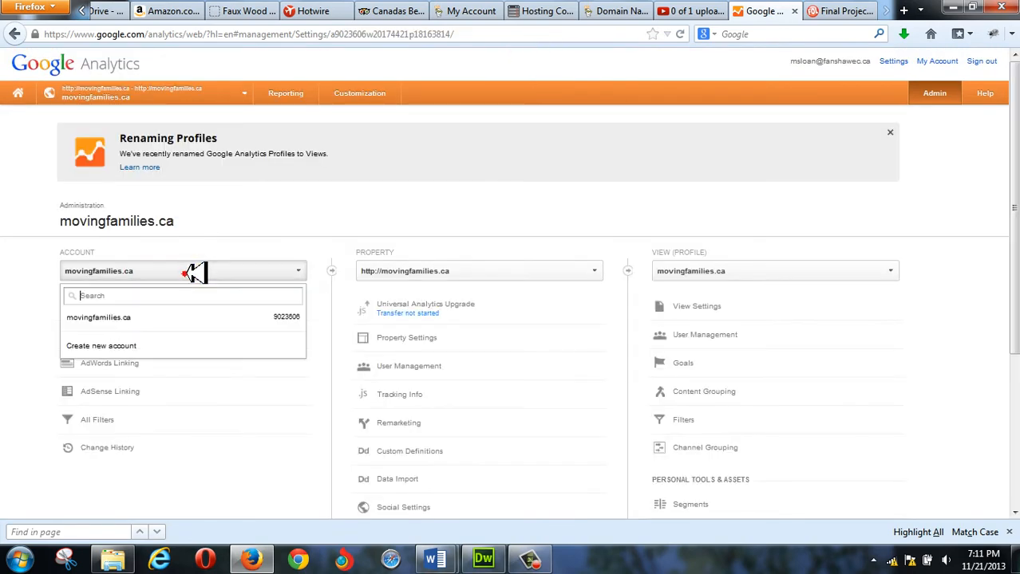
{"action": "left_click", "coordinate": [185, 319]}
{"action": "left_click", "coordinate": [114, 305]}
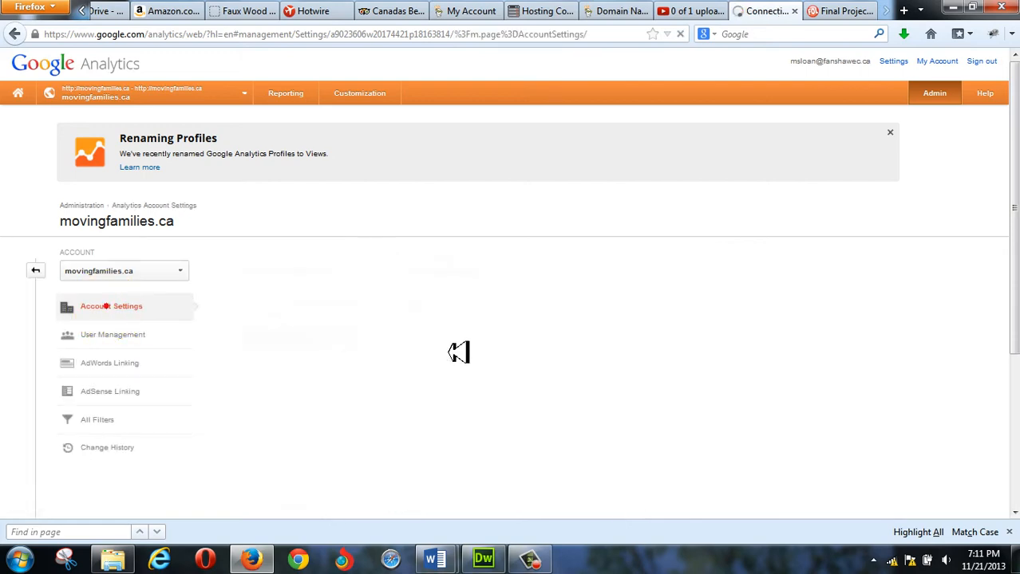
{"action": "scroll", "coordinate": [580, 416], "scroll_direction": "down", "scroll_amount": 10}
{"action": "left_click", "coordinate": [608, 441]}
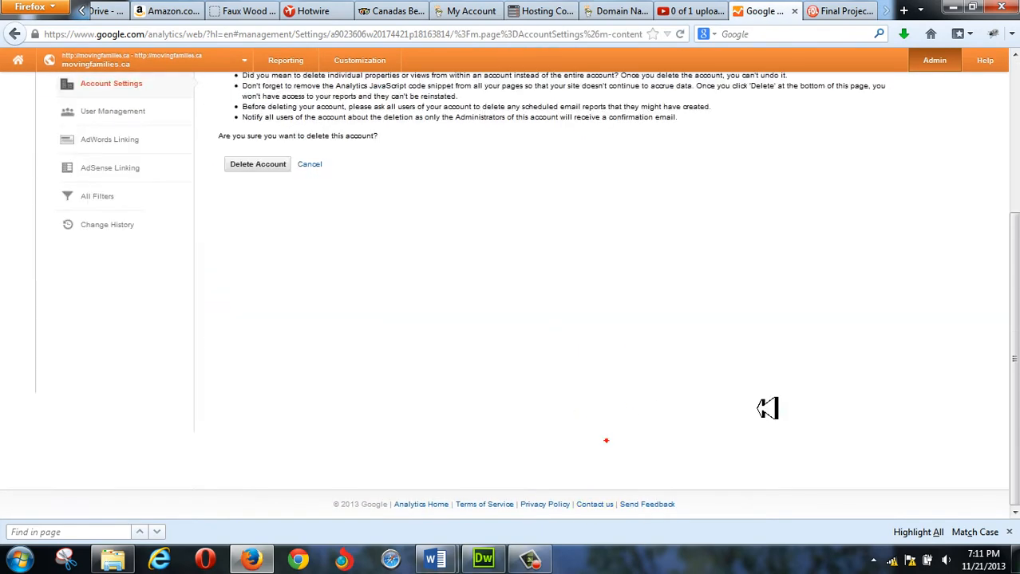
{"action": "scroll", "coordinate": [297, 209], "scroll_direction": "up", "scroll_amount": 3}
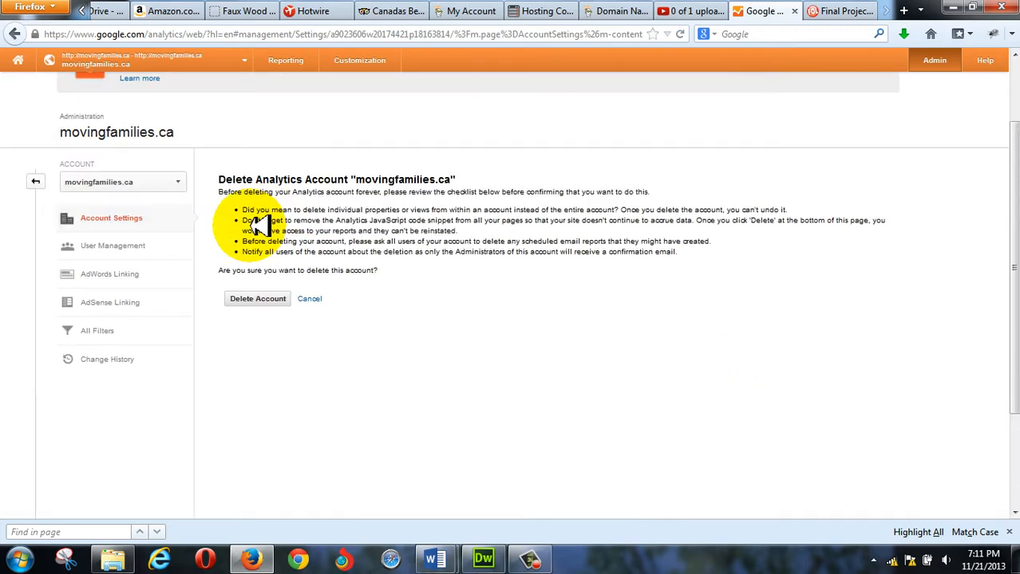
{"action": "left_click", "coordinate": [264, 300]}
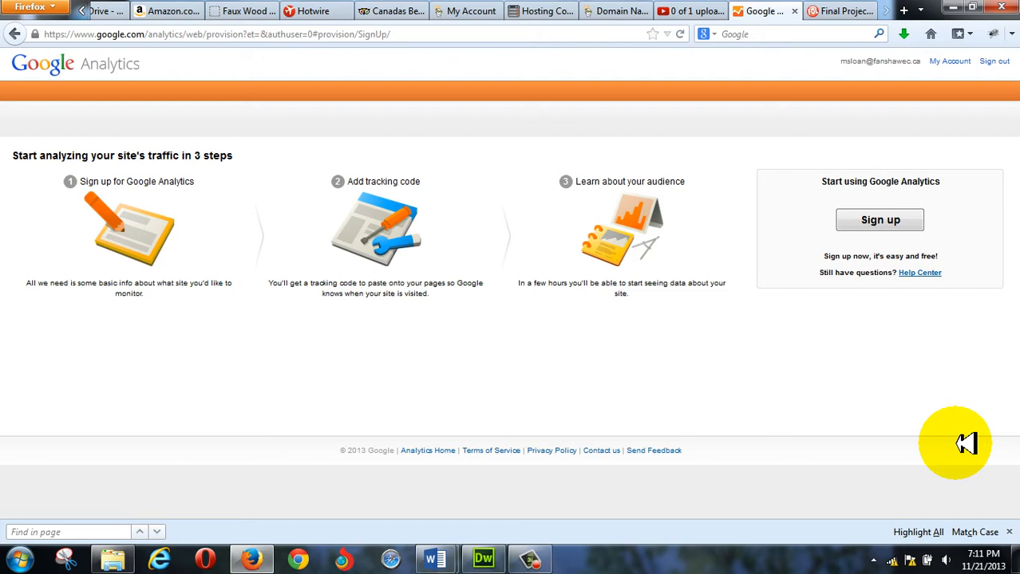
Sign up for Google Analytics and bring up the new account form's tracking method choices.
{"action": "left_click", "coordinate": [893, 224]}
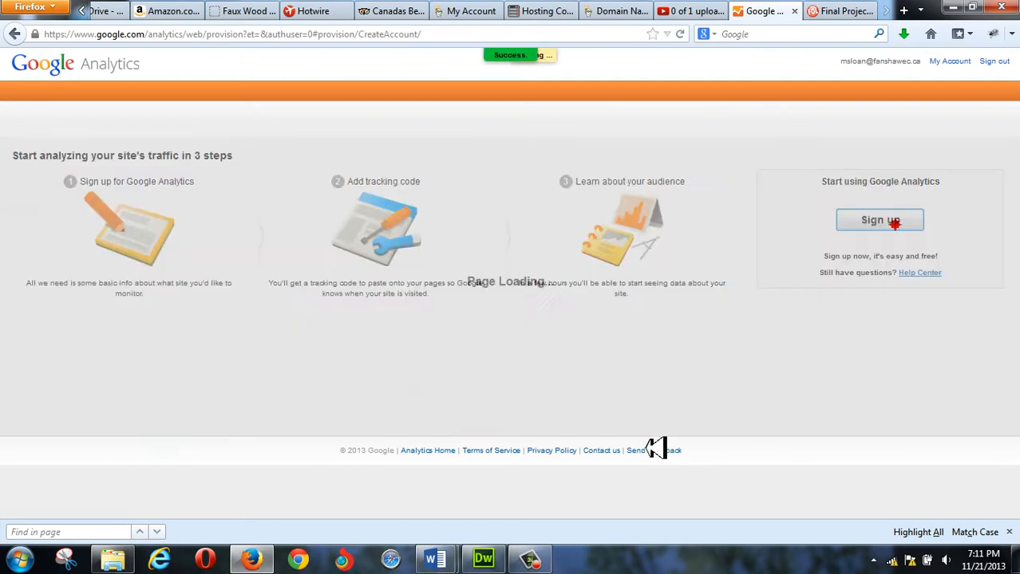
{"action": "scroll", "coordinate": [483, 401], "scroll_direction": "down", "scroll_amount": 3}
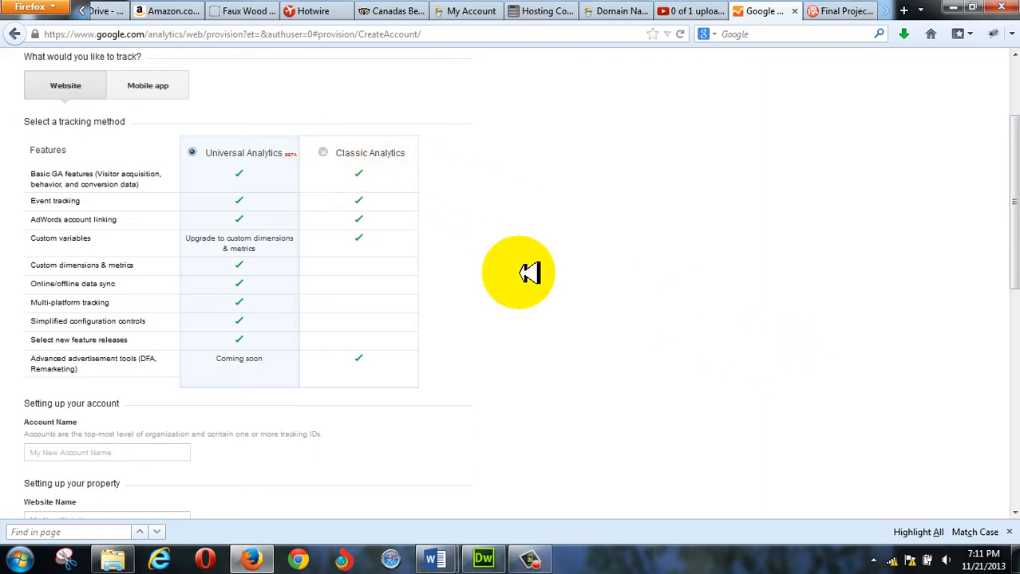
{"action": "left_click", "coordinate": [325, 152]}
{"action": "left_click", "coordinate": [575, 292]}
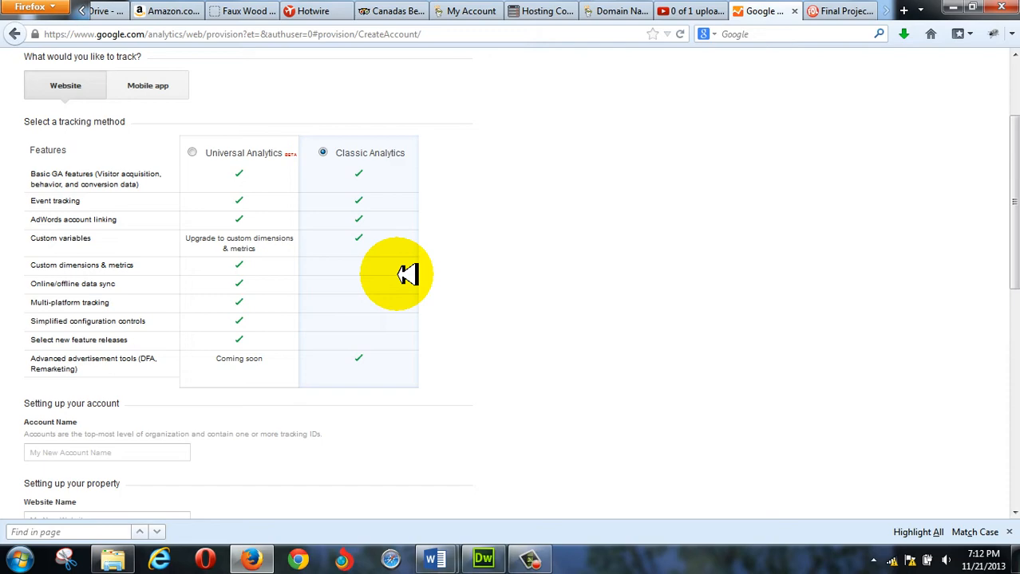
{"action": "scroll", "coordinate": [445, 289], "scroll_direction": "up", "scroll_amount": 3}
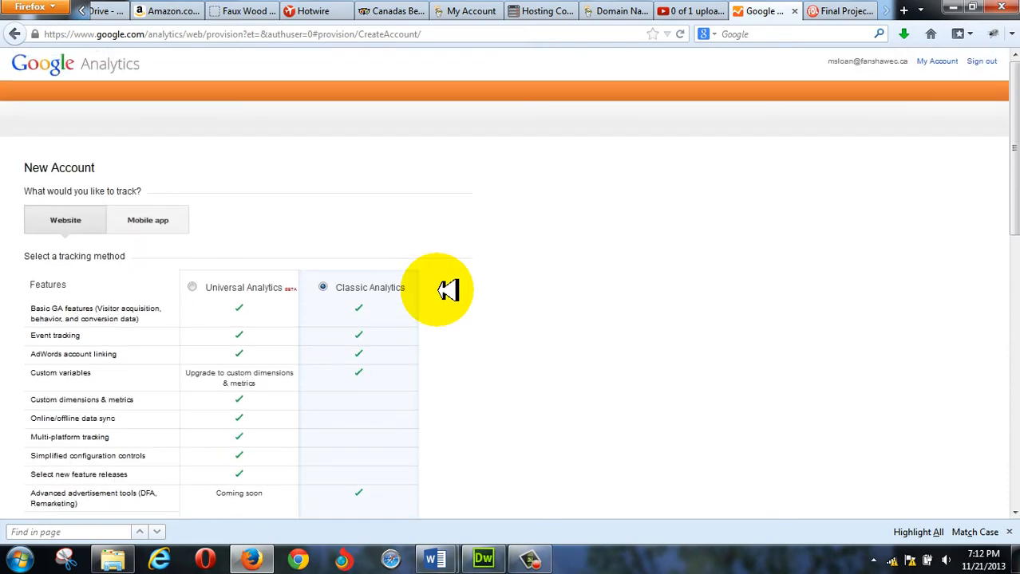
{"action": "scroll", "coordinate": [447, 291], "scroll_direction": "down", "scroll_amount": 3}
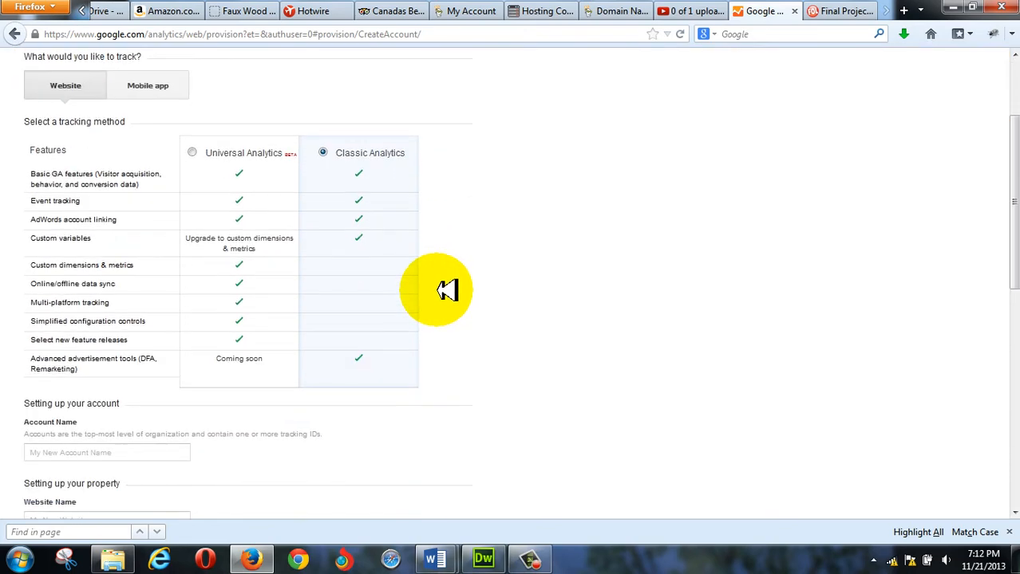
{"action": "left_click", "coordinate": [192, 152]}
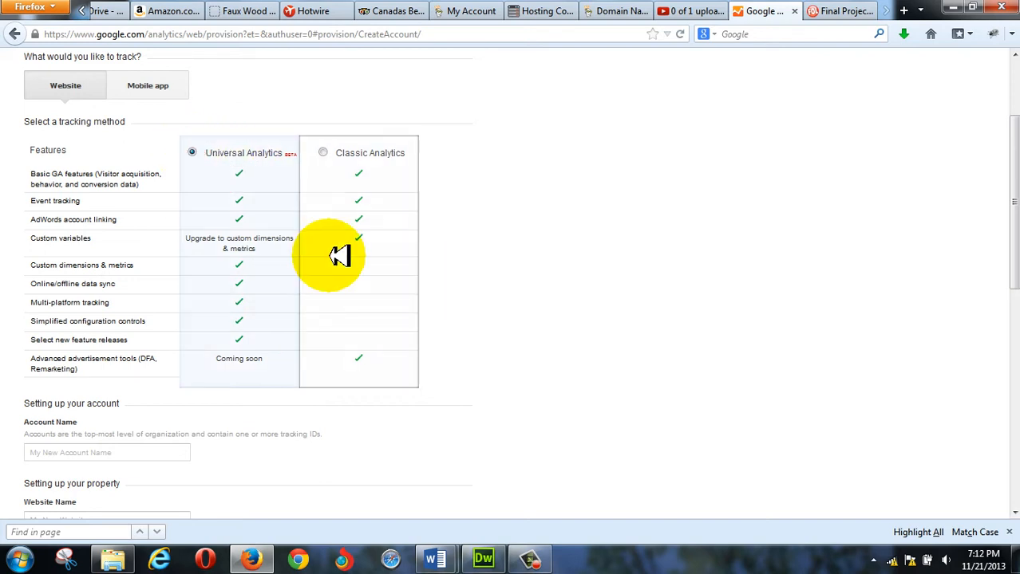
Name the new account "COMP 5062 / 5055 Test Account".
{"action": "scroll", "coordinate": [343, 279], "scroll_direction": "down", "scroll_amount": 6}
{"action": "left_click", "coordinate": [80, 184]}
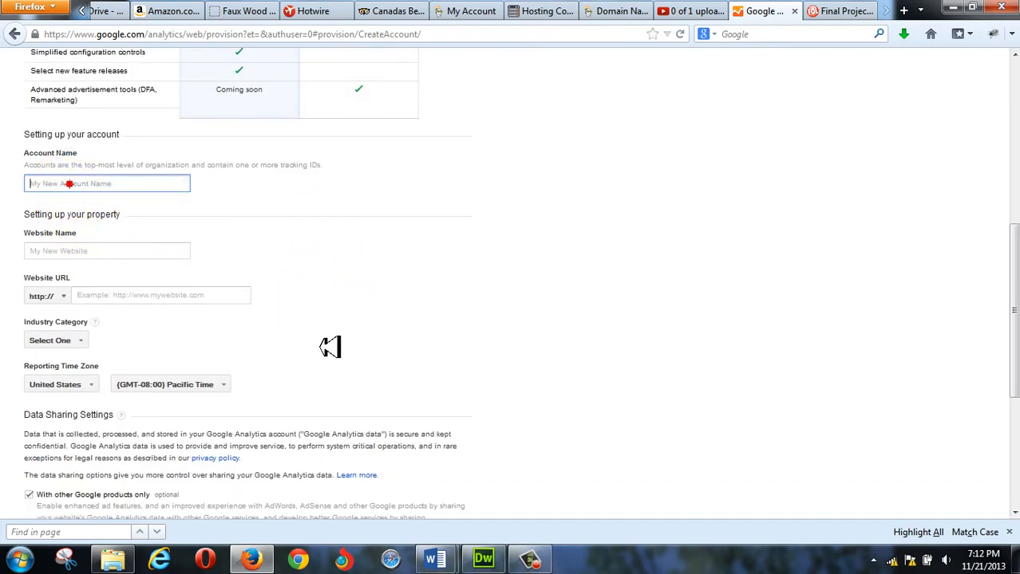
{"action": "type", "text": "COMP 5"}
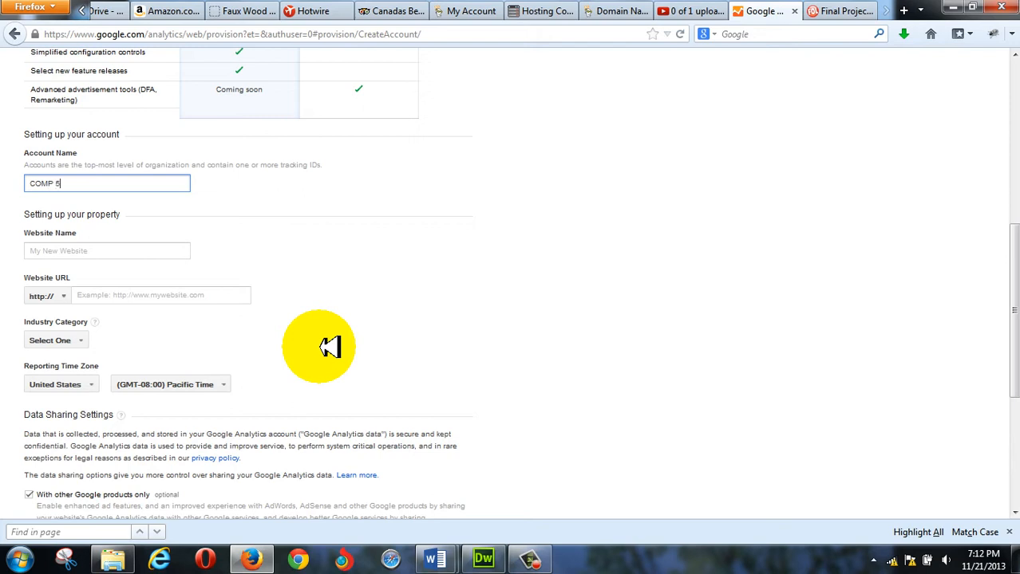
{"action": "type", "text": "062 / 5055 Test Account"}
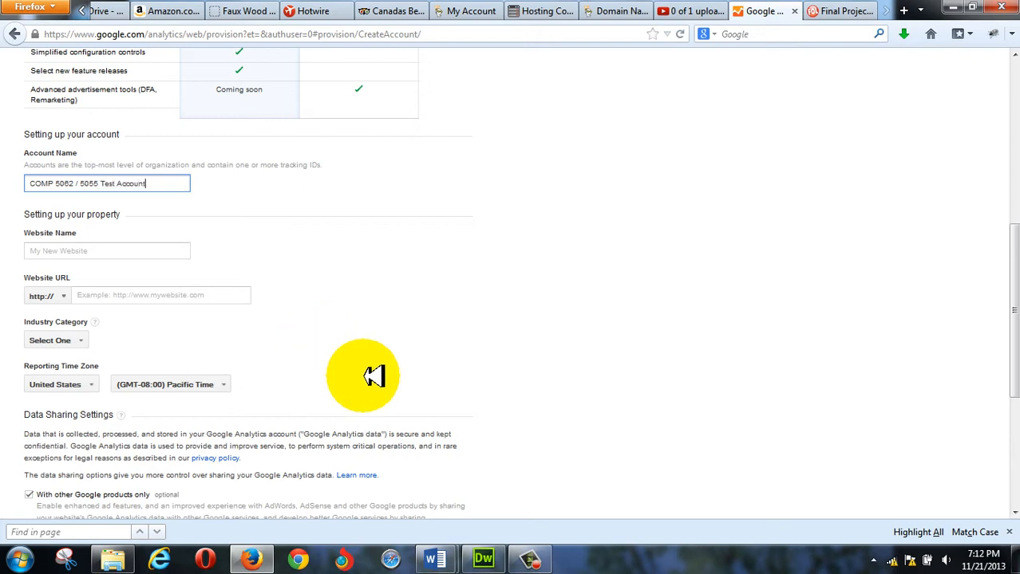
Name the website "Sample Fishing Site" and enter its URL as the student's own folder under kinlinschool.com/kinlinstudent.
{"action": "left_click", "coordinate": [91, 252]}
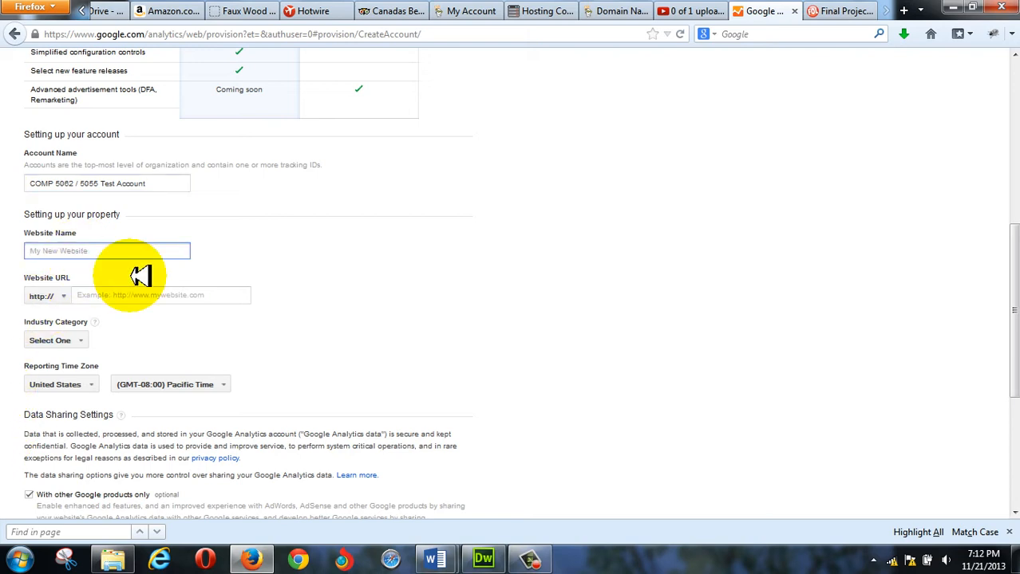
{"action": "type", "text": "Sample Fishing Site"}
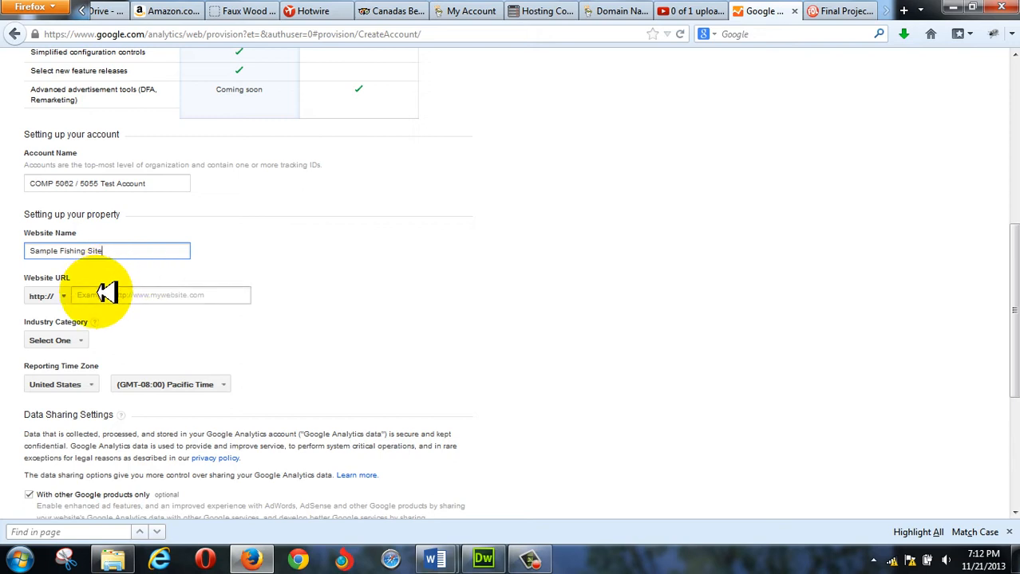
{"action": "left_click", "coordinate": [106, 295]}
{"action": "type", "text": "kinli"}
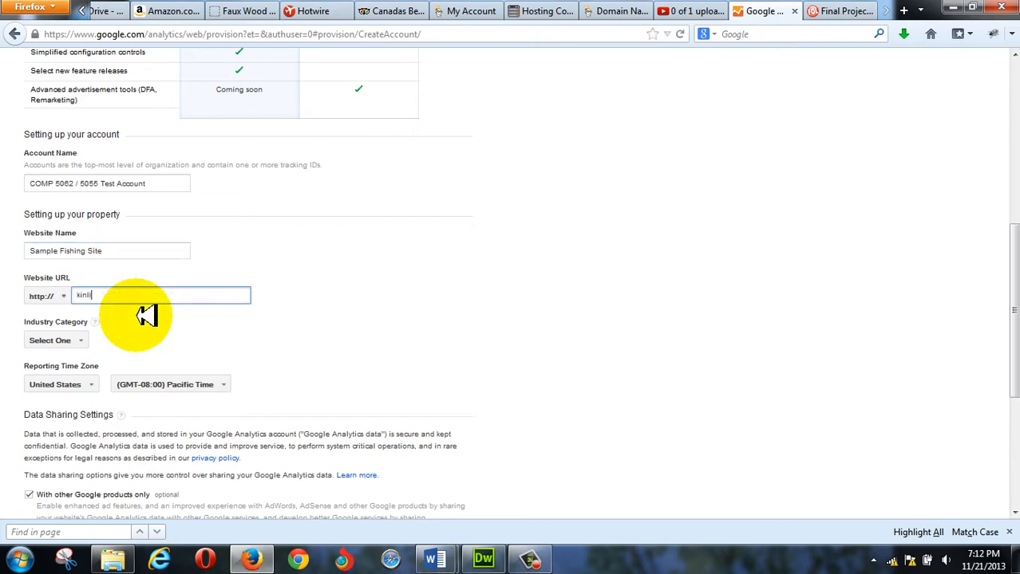
{"action": "type", "text": "n"}
{"action": "type", "text": "school.com/kinlinstudent/mathew"}
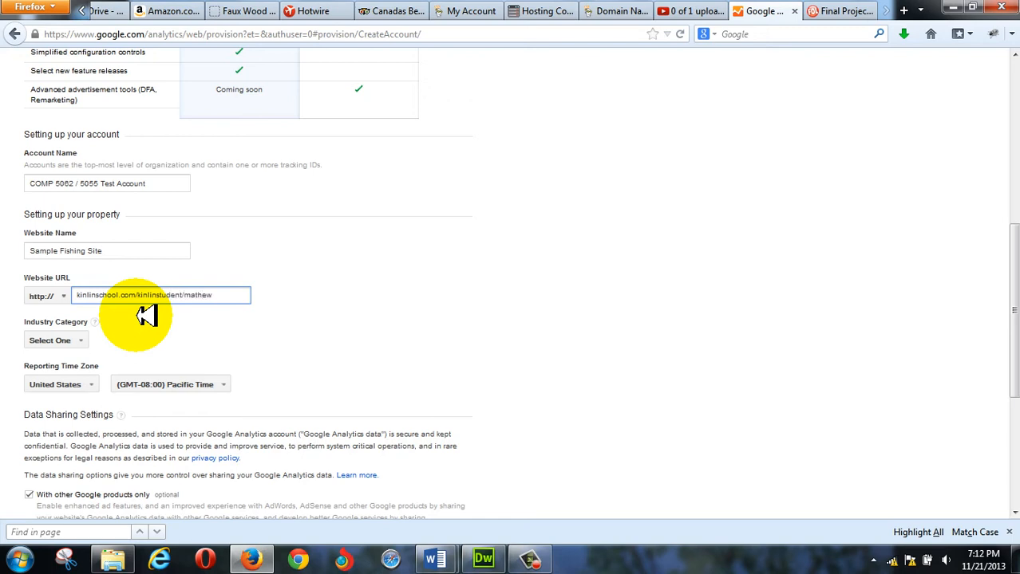
Set the website's industry category to Sports.
{"action": "left_click", "coordinate": [81, 341]}
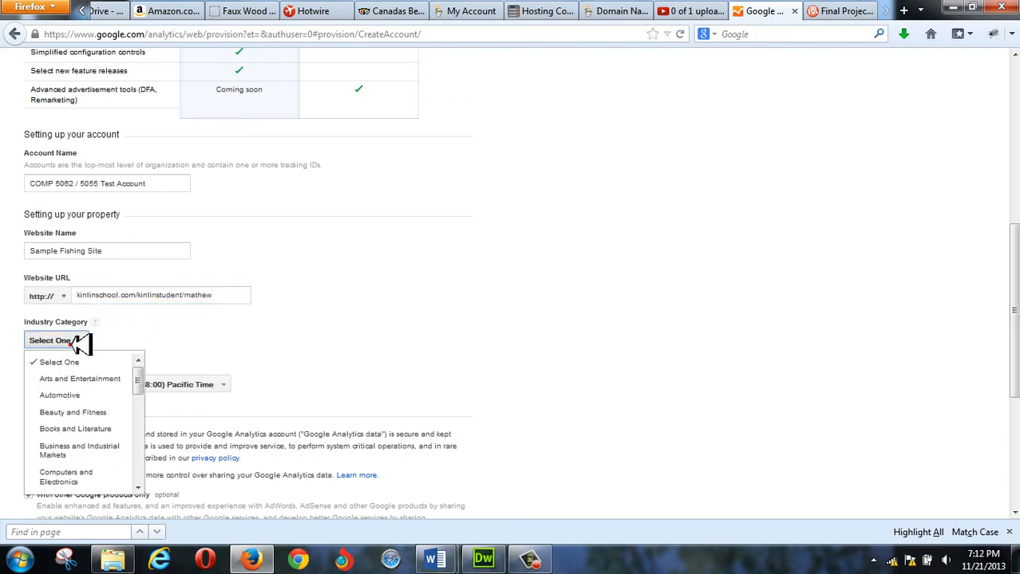
{"action": "mouse_move", "coordinate": [138, 389]}
{"action": "left_mouse_down"}
{"action": "mouse_move", "coordinate": [148, 443]}
{"action": "mouse_move", "coordinate": [150, 425]}
{"action": "left_mouse_up"}
{"action": "left_click_drag", "start_coordinate": [148, 426], "coordinate": [141, 476]}
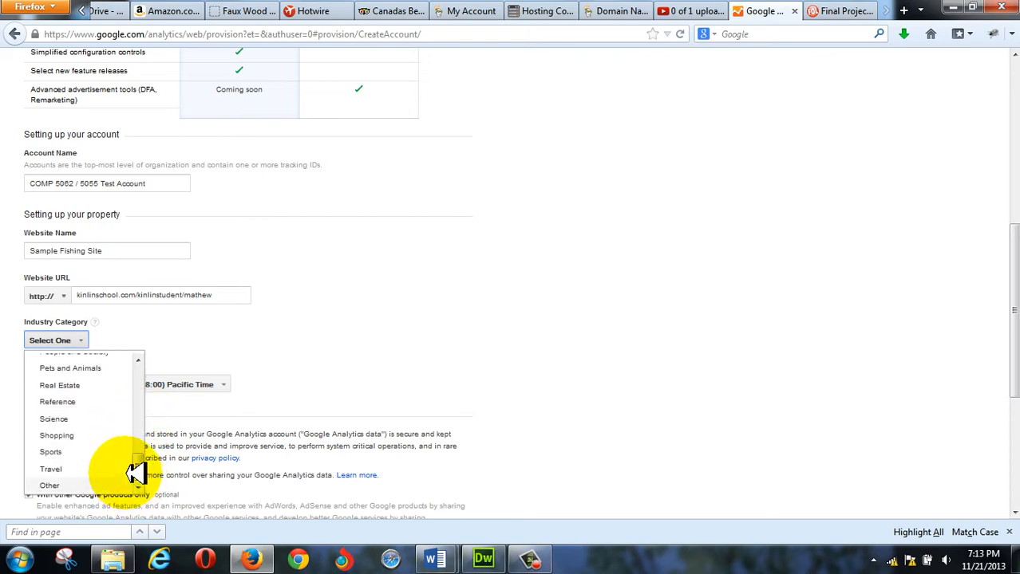
{"action": "left_click", "coordinate": [50, 451]}
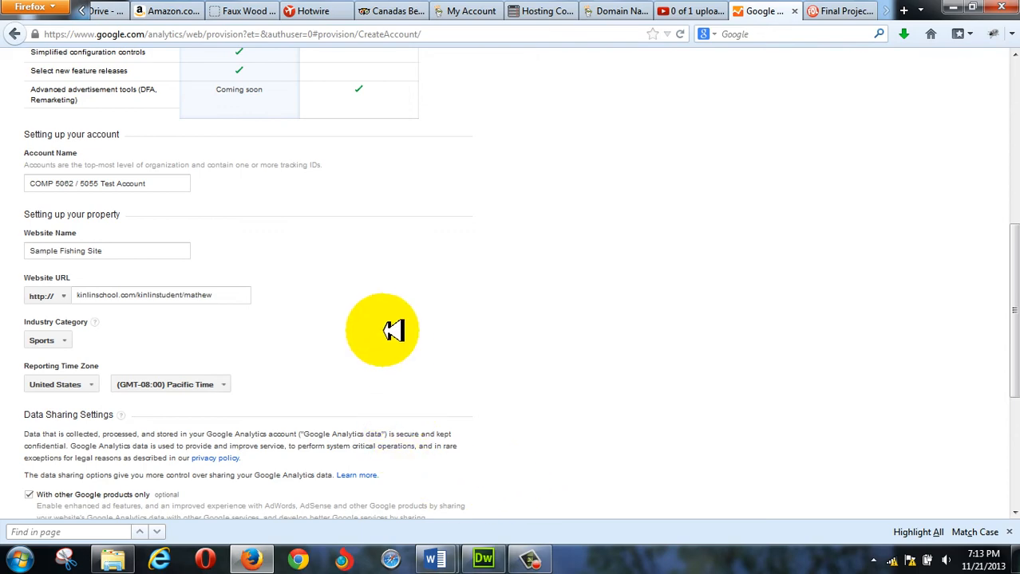
Request the tracking ID for the new account and accept the Google Analytics terms of service for the United States.
{"action": "scroll", "coordinate": [366, 346], "scroll_direction": "down", "scroll_amount": 4}
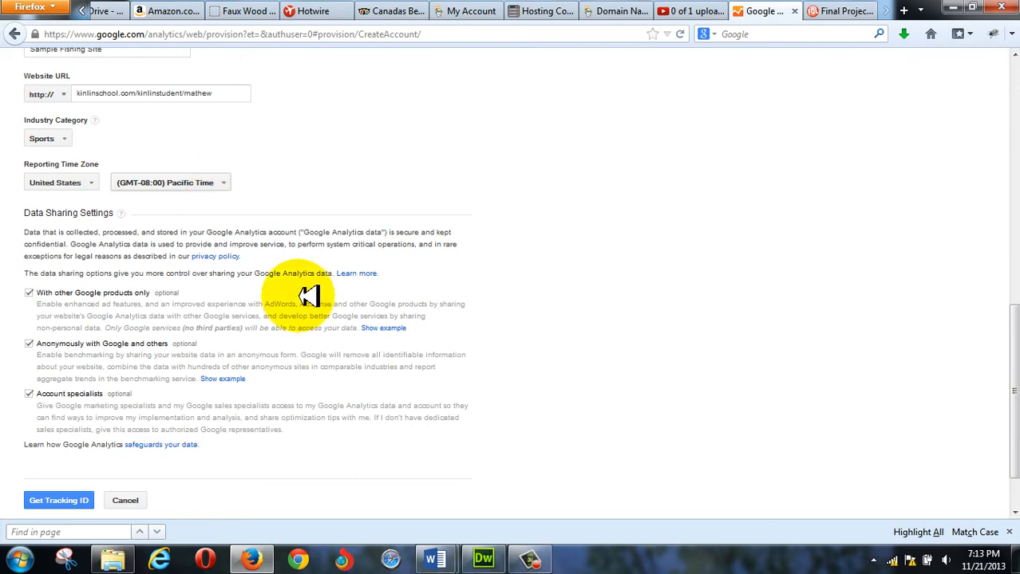
{"action": "left_click", "coordinate": [44, 500]}
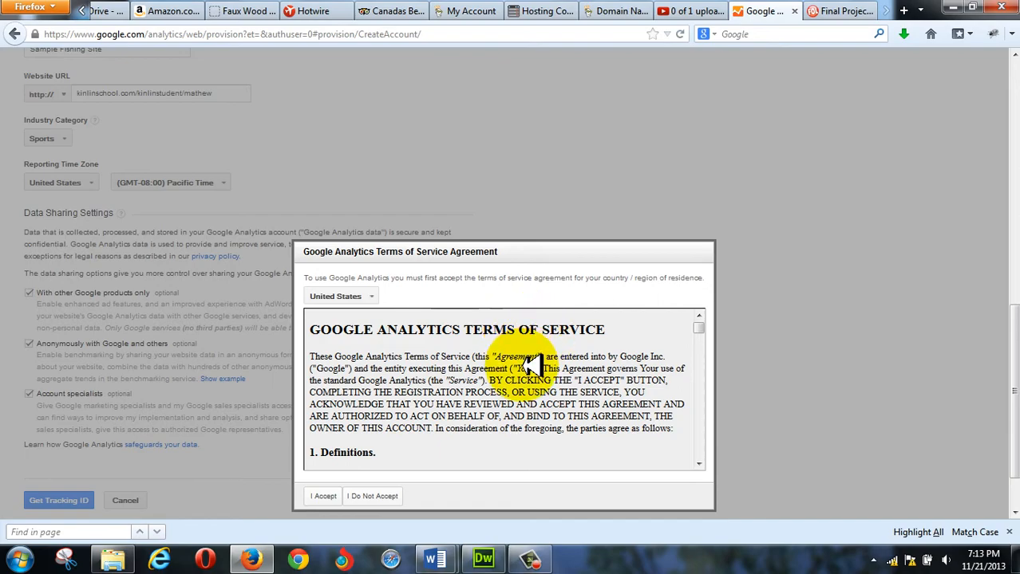
{"action": "scroll", "coordinate": [523, 361], "scroll_direction": "down", "scroll_amount": 10}
{"action": "scroll", "coordinate": [523, 361], "scroll_direction": "down", "scroll_amount": 20}
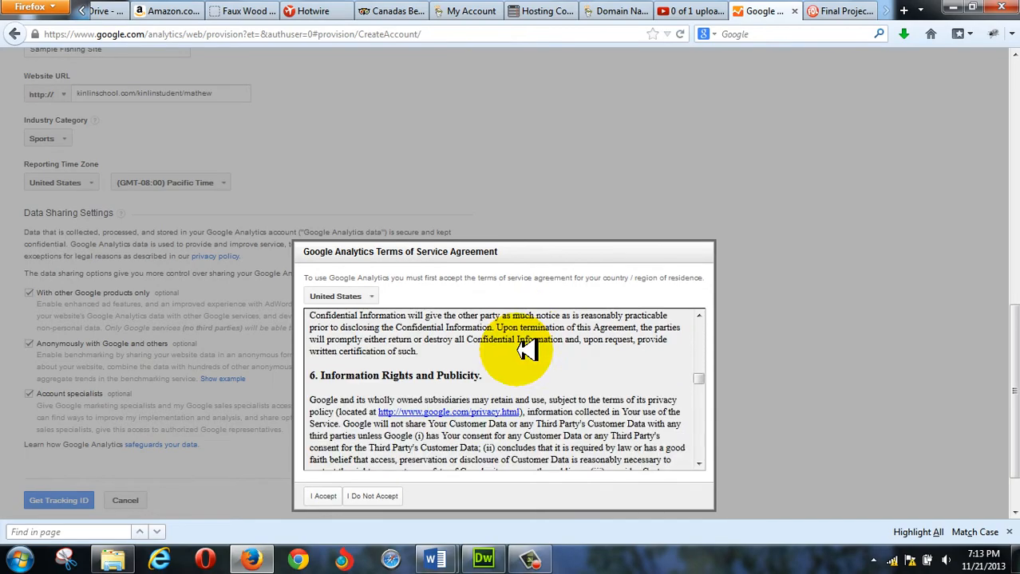
{"action": "scroll", "coordinate": [622, 389], "scroll_direction": "down", "scroll_amount": 3}
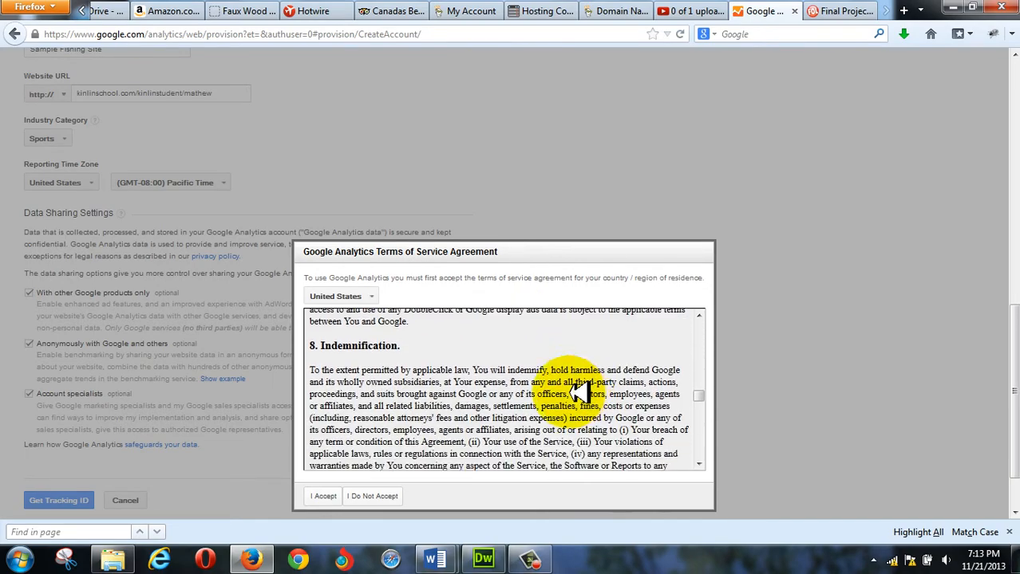
{"action": "left_click", "coordinate": [499, 364]}
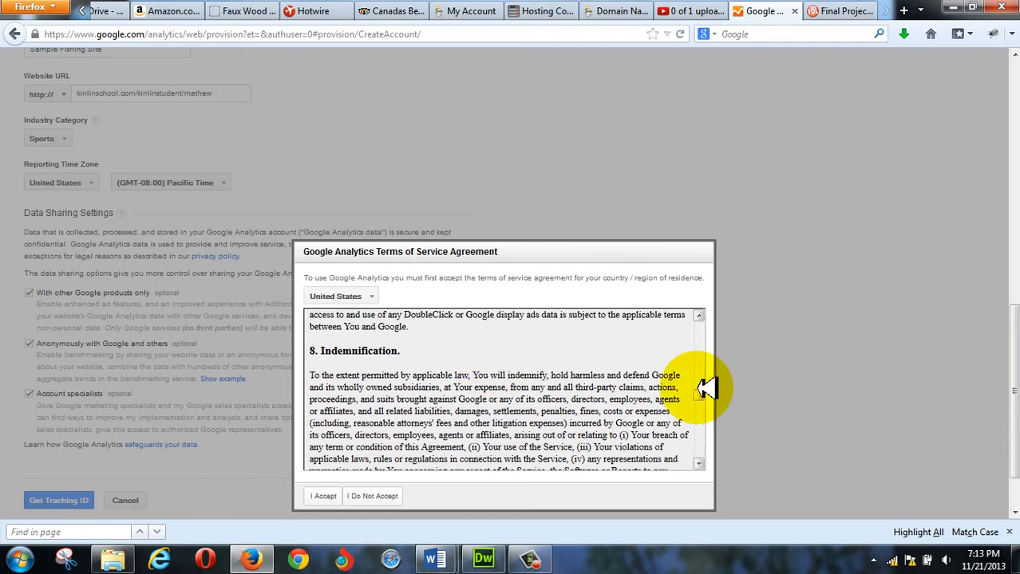
{"action": "left_click_drag", "start_coordinate": [699, 394], "coordinate": [709, 474]}
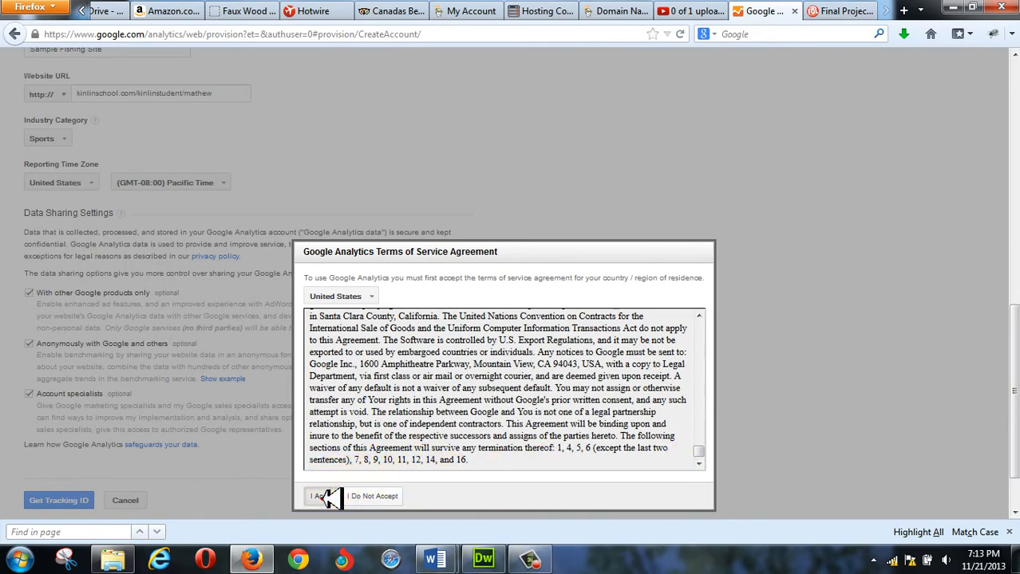
{"action": "left_click", "coordinate": [324, 496]}
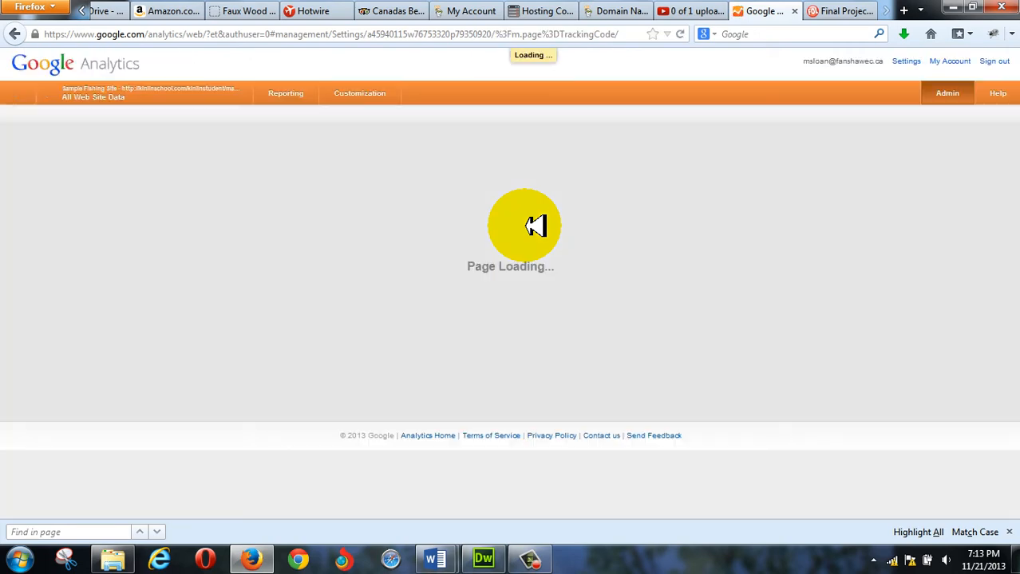
Copy the full tracking script of the Sample Fishing Site property.
{"action": "scroll", "coordinate": [540, 325], "scroll_direction": "down", "scroll_amount": 5}
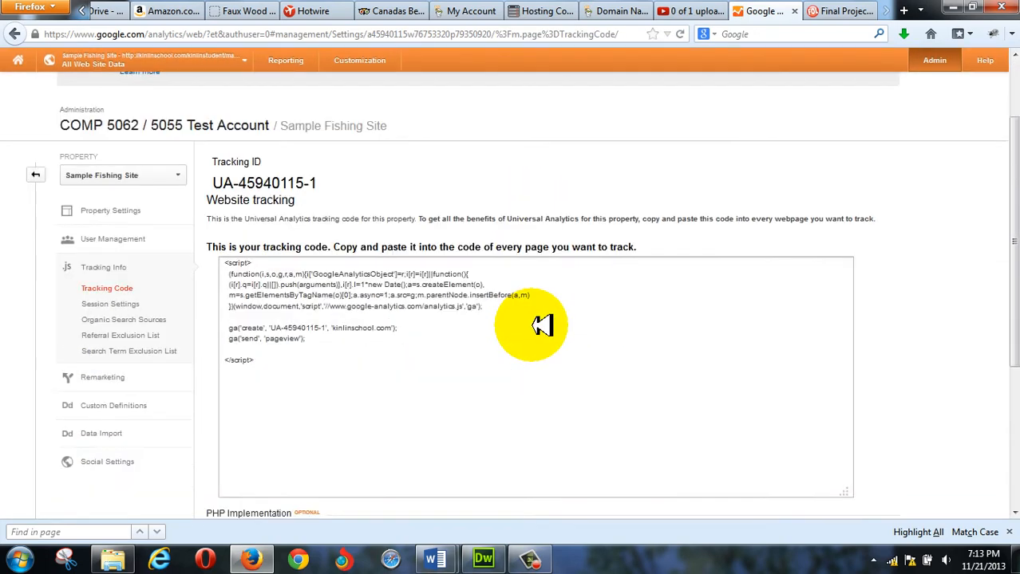
{"action": "left_click_drag", "start_coordinate": [283, 253], "coordinate": [221, 149]}
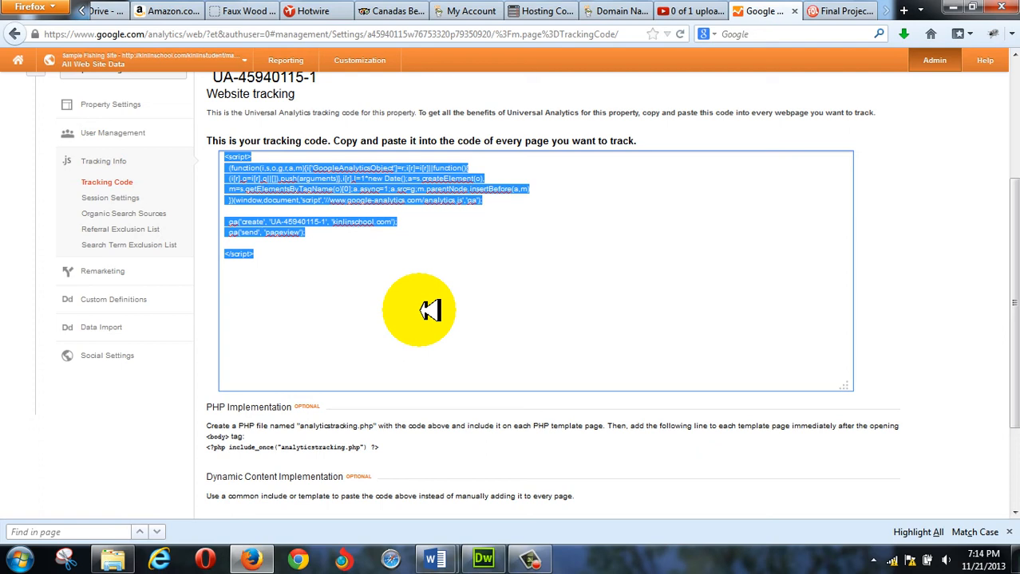
{"action": "right_click", "coordinate": [302, 185]}
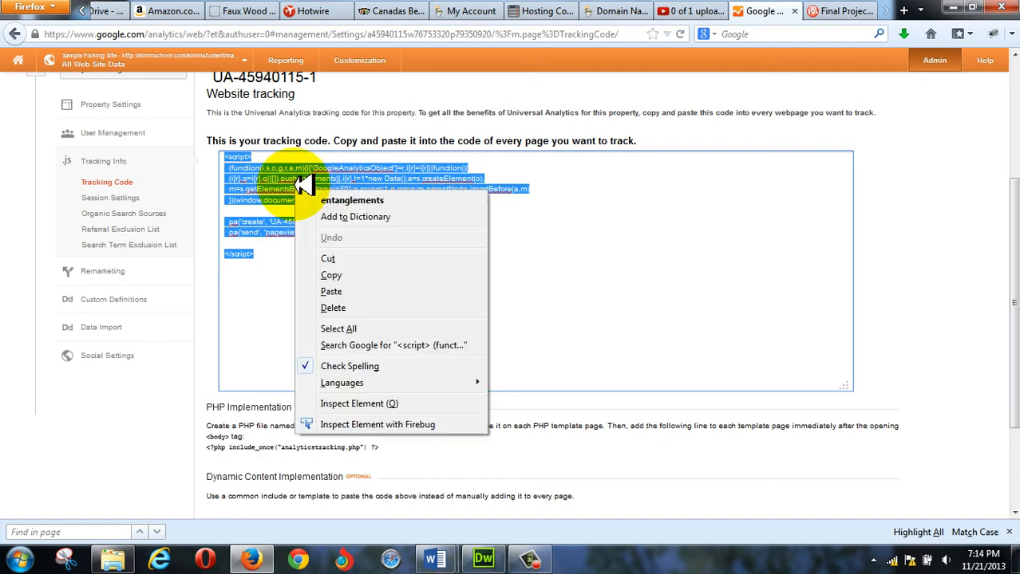
{"action": "left_click", "coordinate": [354, 275]}
Switch to Dreamweaver, choose the COMP 5062 Demo Site and open its index.html in code view.
{"action": "left_click", "coordinate": [485, 560]}
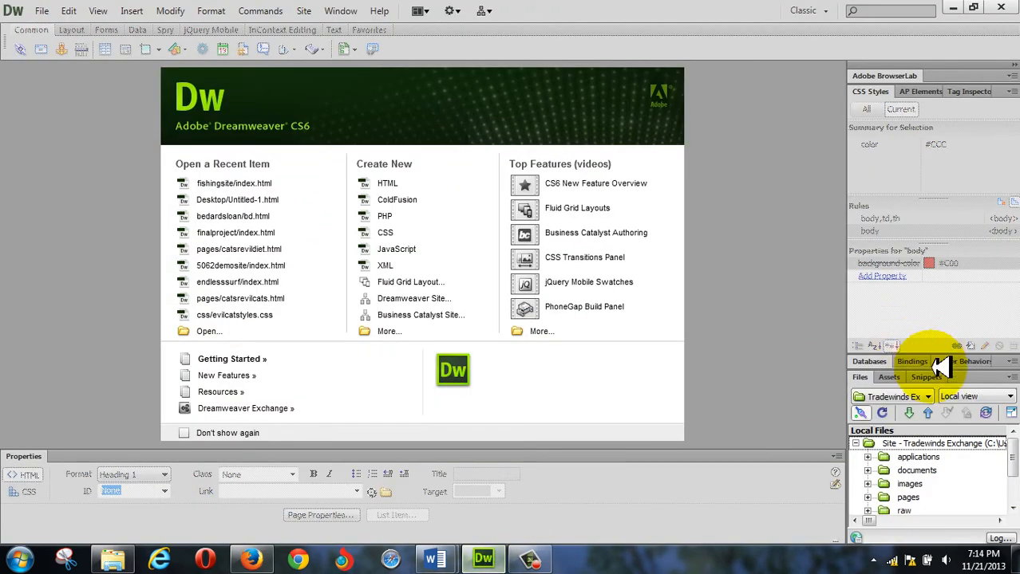
{"action": "left_click", "coordinate": [920, 397]}
{"action": "scroll", "coordinate": [957, 179], "scroll_direction": "up", "scroll_amount": 7}
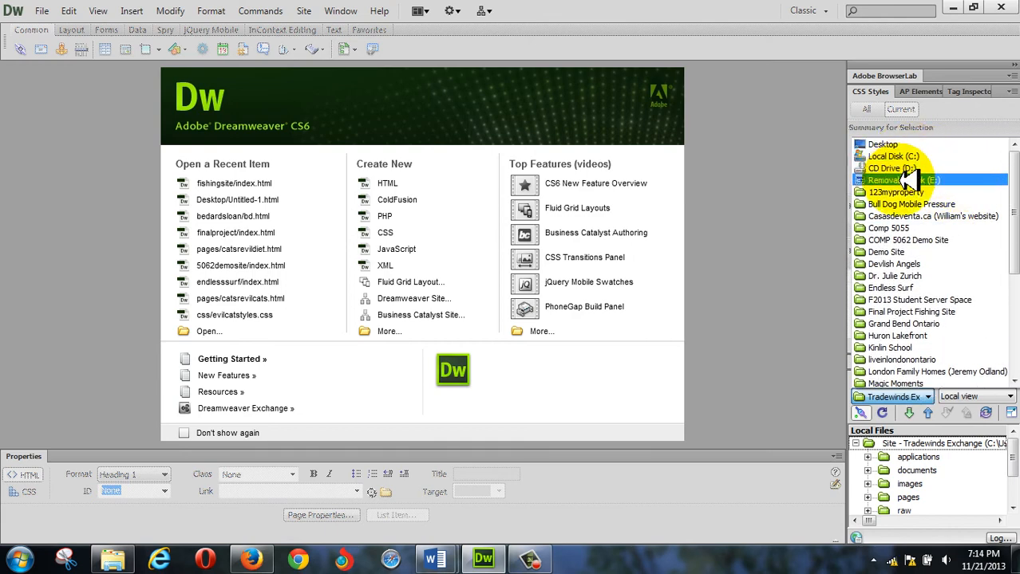
{"action": "left_click", "coordinate": [906, 240]}
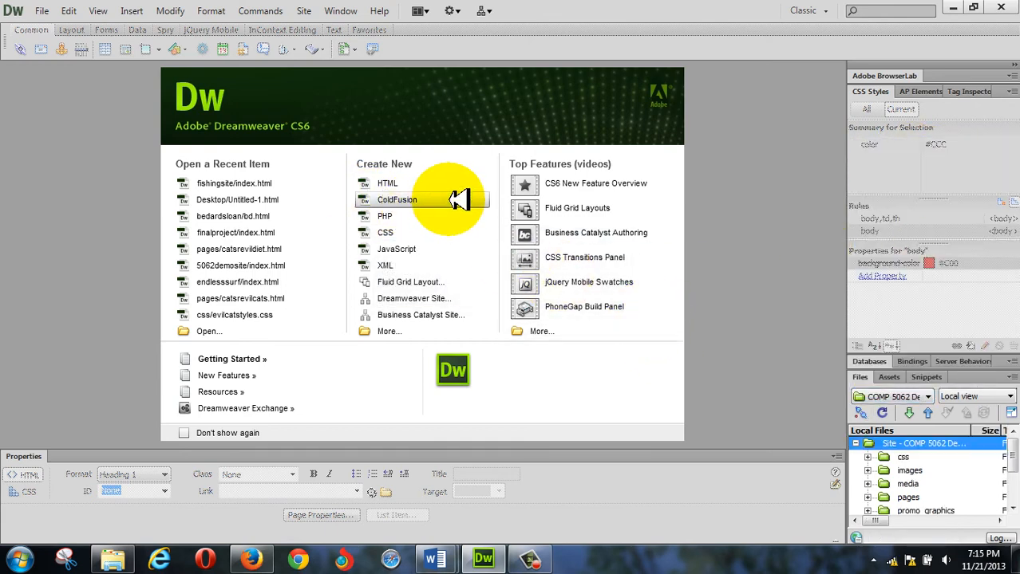
{"action": "scroll", "coordinate": [1009, 470], "scroll_direction": "down", "scroll_amount": 1}
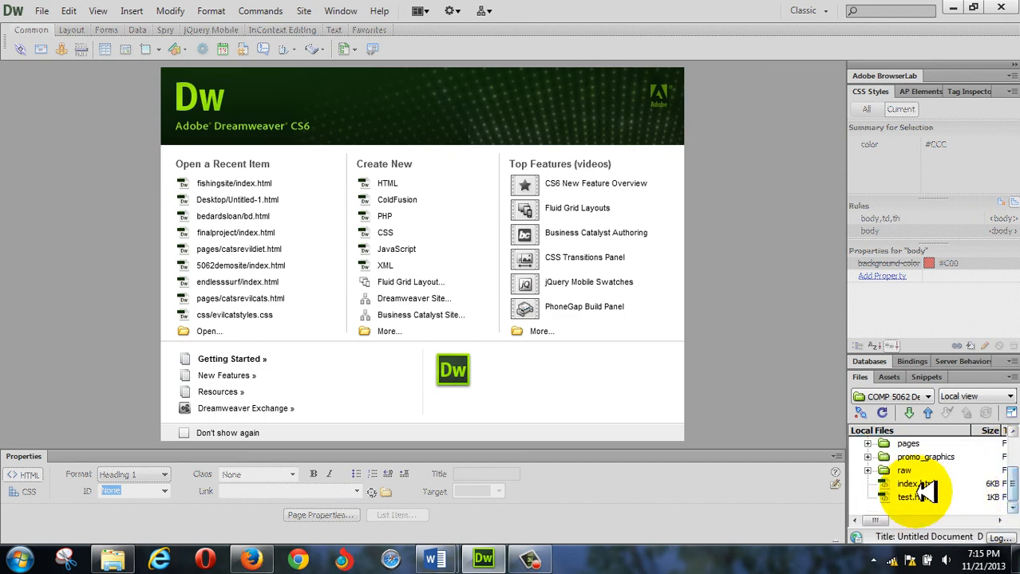
{"action": "double_click", "coordinate": [901, 484]}
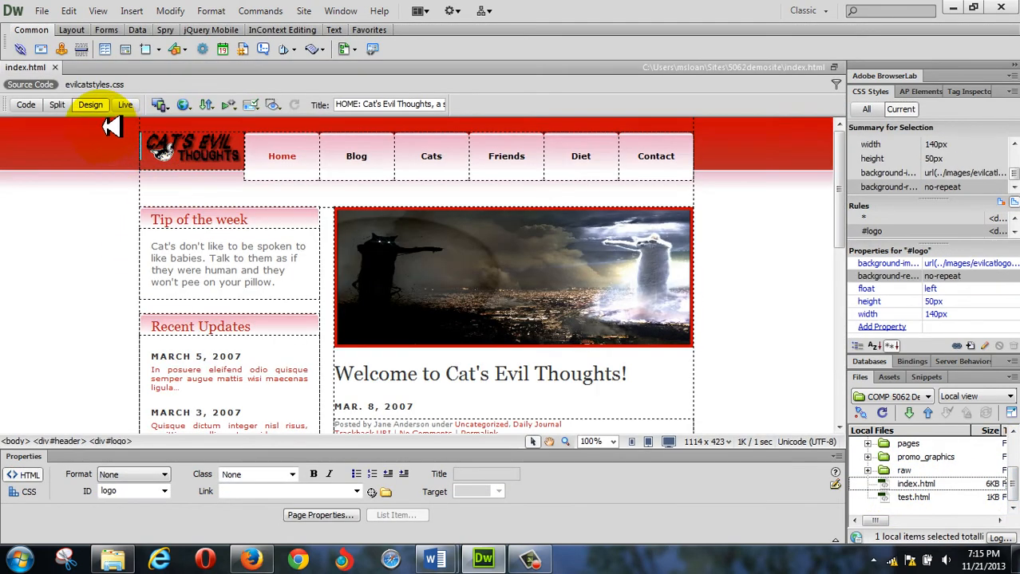
{"action": "left_click", "coordinate": [48, 106]}
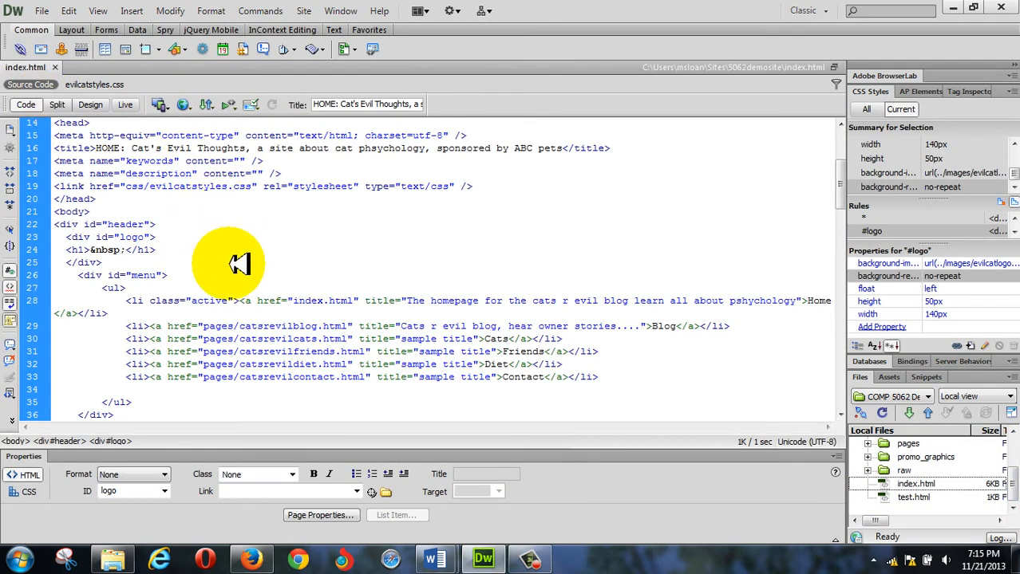
Insert blank lines just before the closing head tag of index.html and paste the tracking script there.
{"action": "scroll", "coordinate": [231, 239], "scroll_direction": "down", "scroll_amount": 3}
{"action": "scroll", "coordinate": [269, 240], "scroll_direction": "up", "scroll_amount": 9}
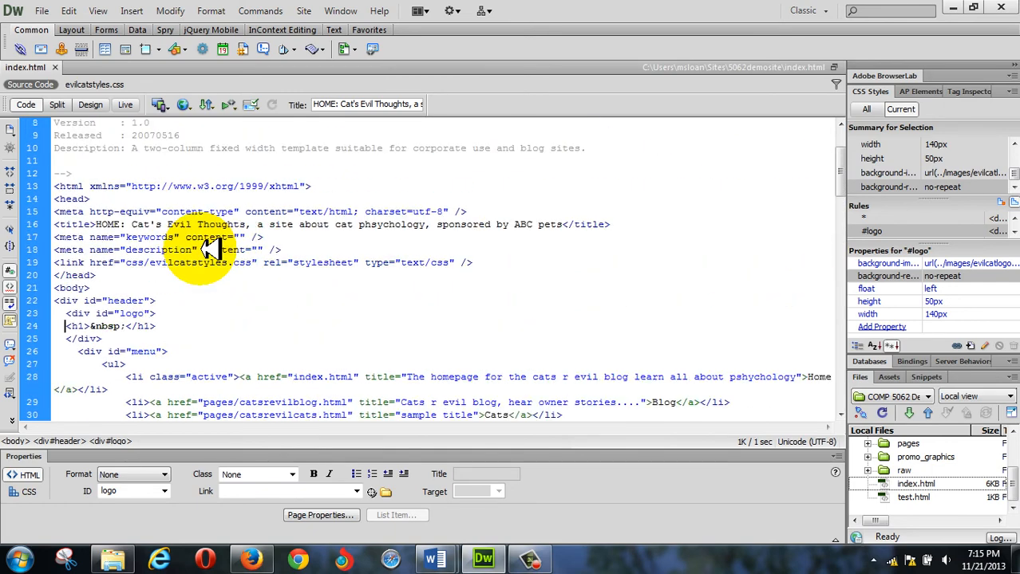
{"action": "left_click", "coordinate": [55, 312]}
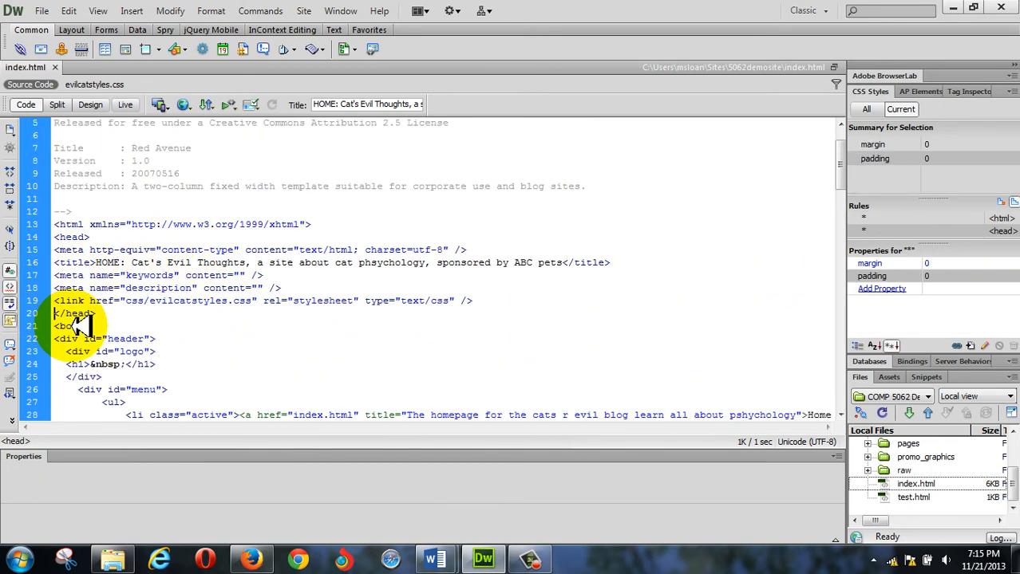
{"action": "key", "text": "Return"}
{"action": "key", "text": "Return"}
{"action": "key", "text": "Return"}
{"action": "key", "text": "Up"}
{"action": "key", "text": "Up"}
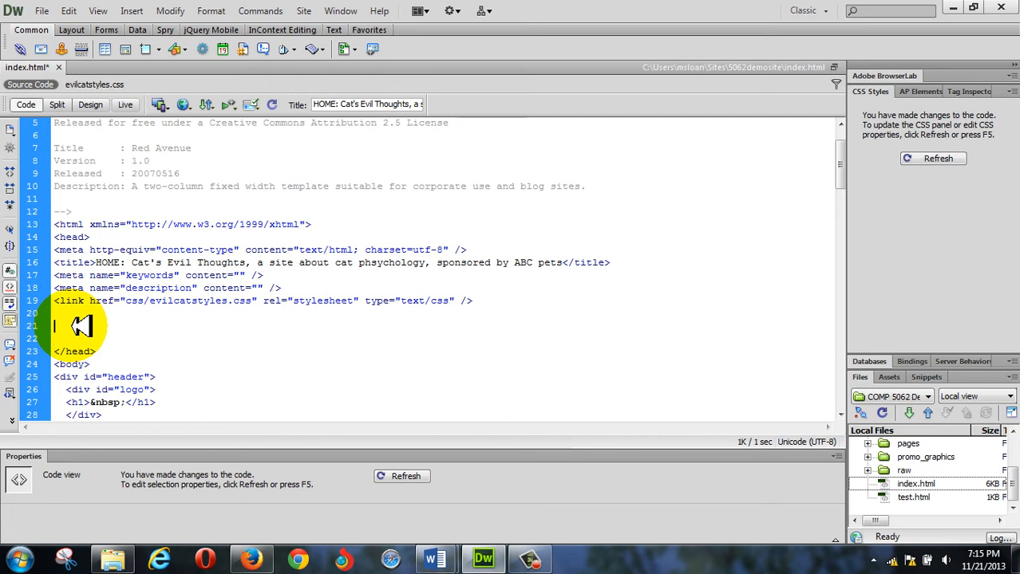
{"action": "key", "text": "ctrl+v"}
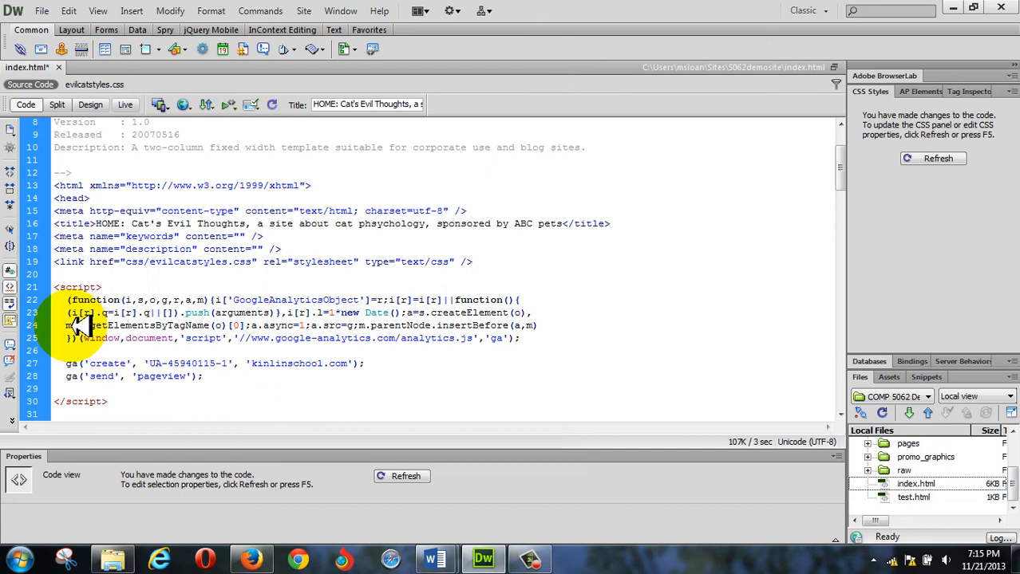
Return to Google Analytics in the browser and expand COMP 5062 / 5055 Test Account in the list of all accounts.
{"action": "left_click", "coordinate": [955, 8]}
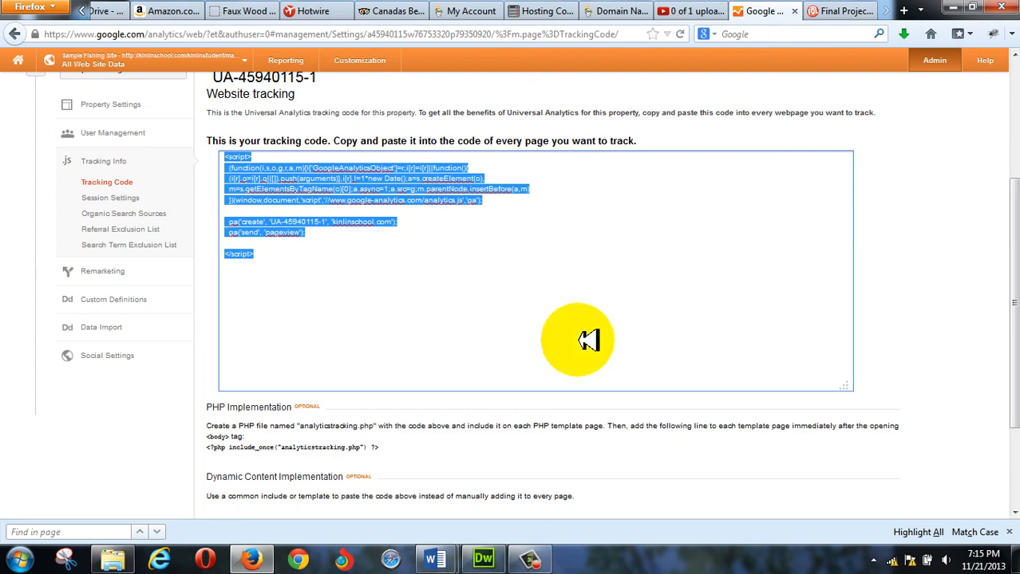
{"action": "scroll", "coordinate": [584, 337], "scroll_direction": "down", "scroll_amount": 3}
{"action": "scroll", "coordinate": [576, 340], "scroll_direction": "up", "scroll_amount": 5}
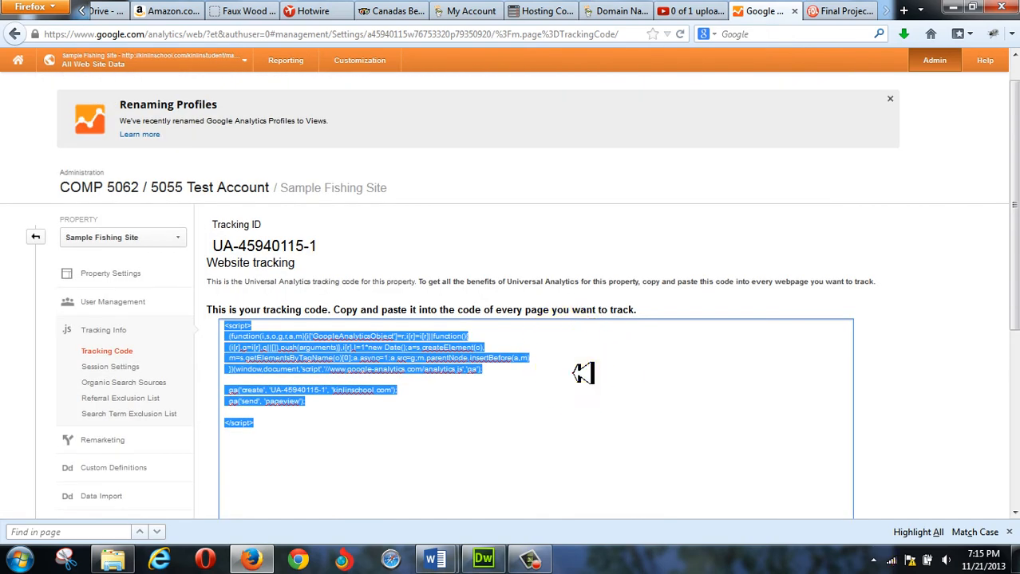
{"action": "scroll", "coordinate": [590, 382], "scroll_direction": "down", "scroll_amount": 5}
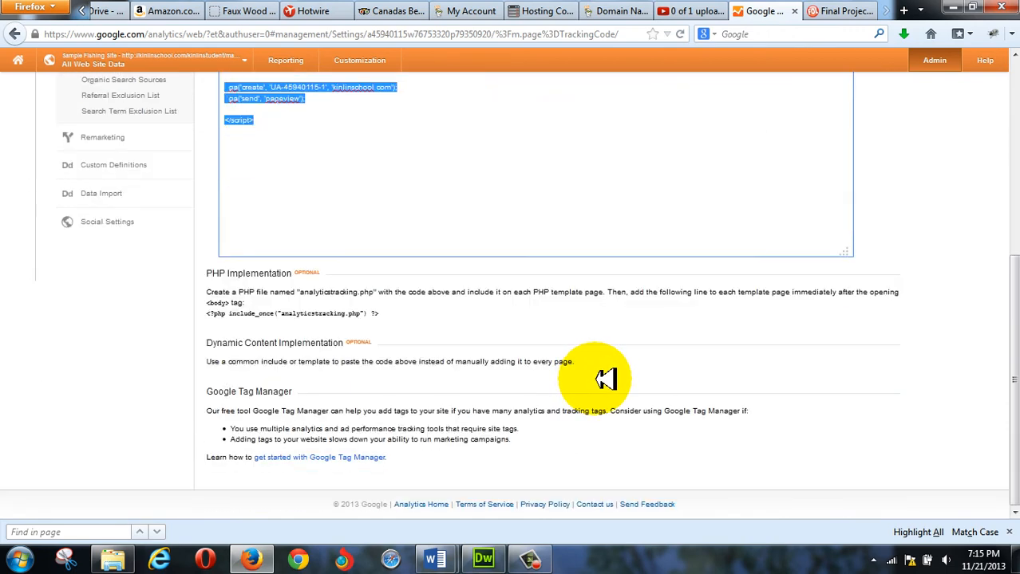
{"action": "scroll", "coordinate": [606, 380], "scroll_direction": "up", "scroll_amount": 5}
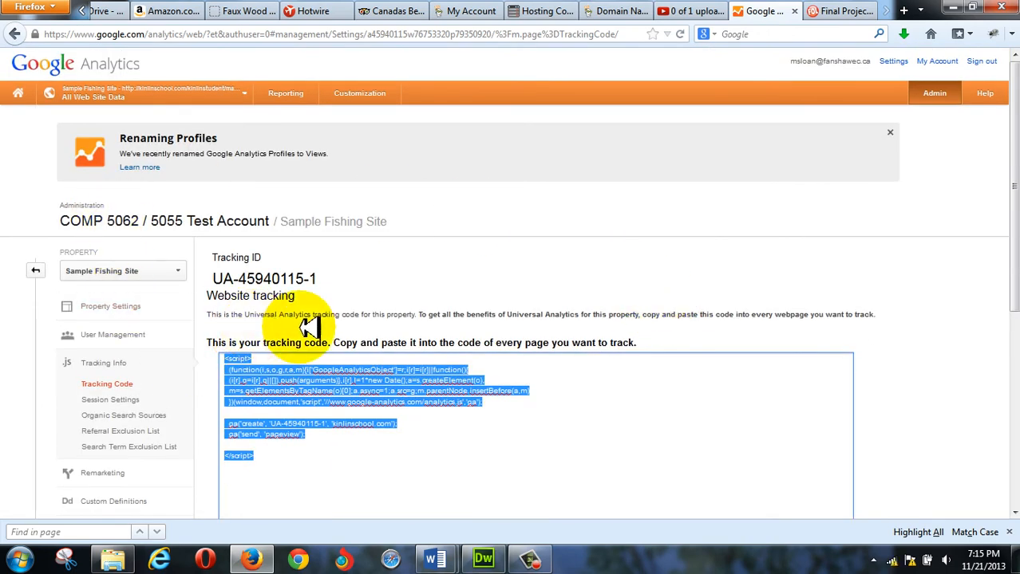
{"action": "left_click", "coordinate": [22, 93]}
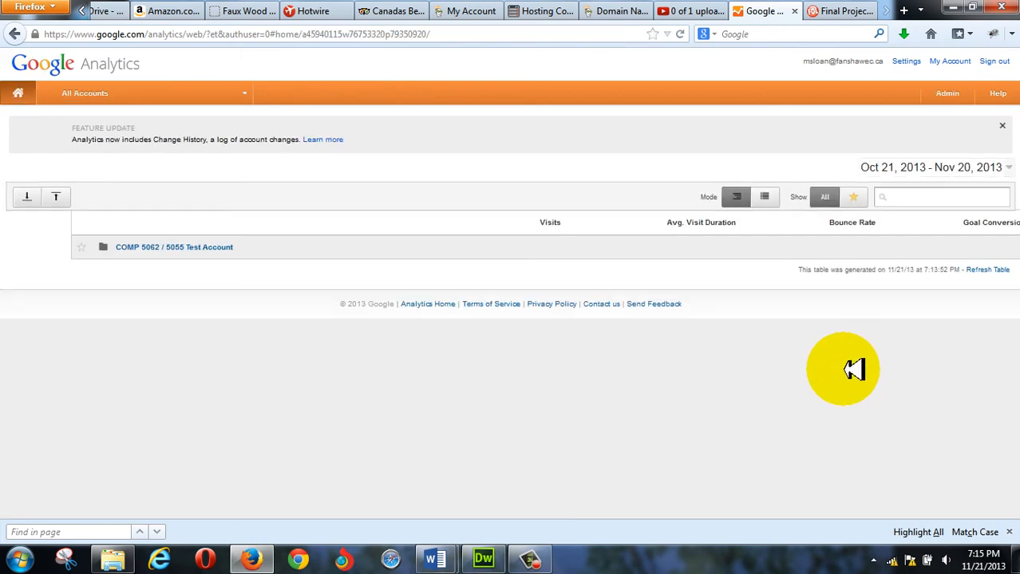
{"action": "left_click", "coordinate": [171, 247]}
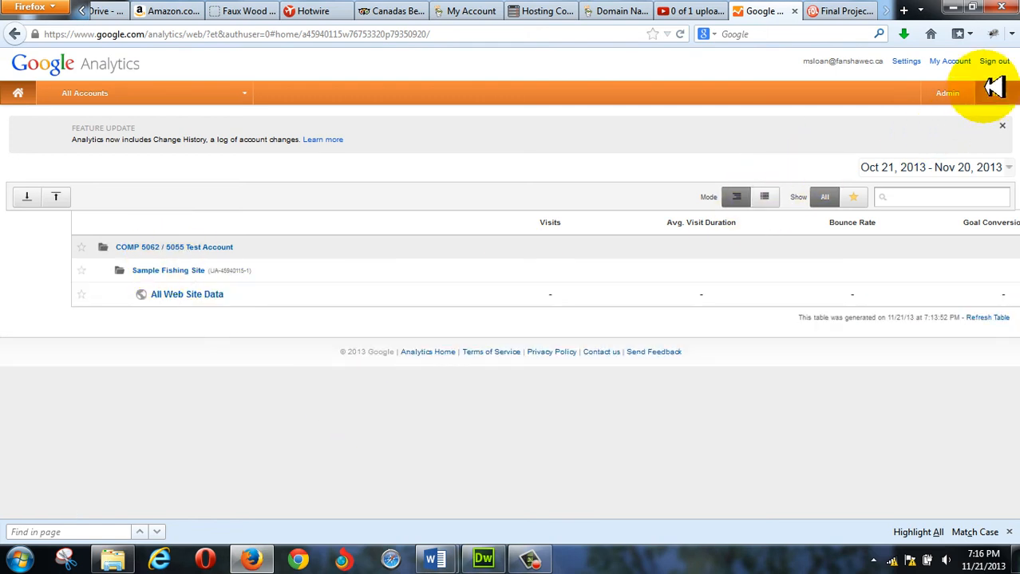
Expand the tracking info options of the Sample Fishing Site property in the account administration.
{"action": "left_click", "coordinate": [960, 92]}
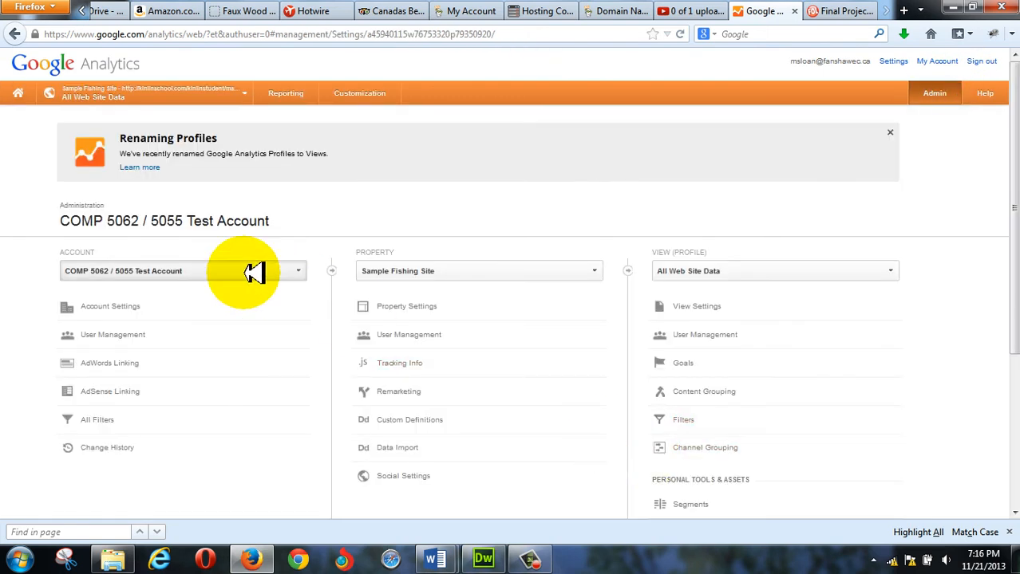
{"action": "left_click", "coordinate": [408, 364]}
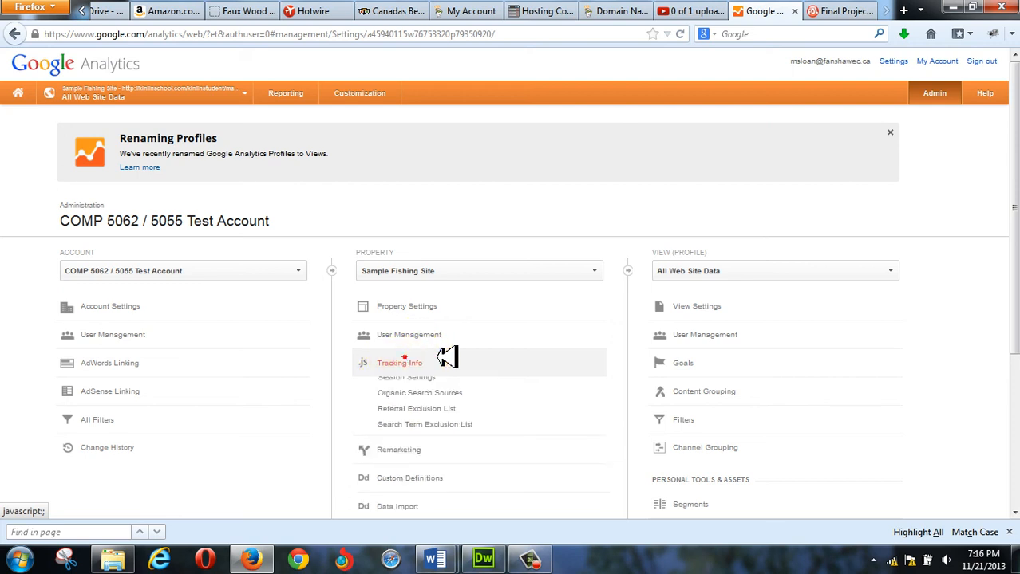